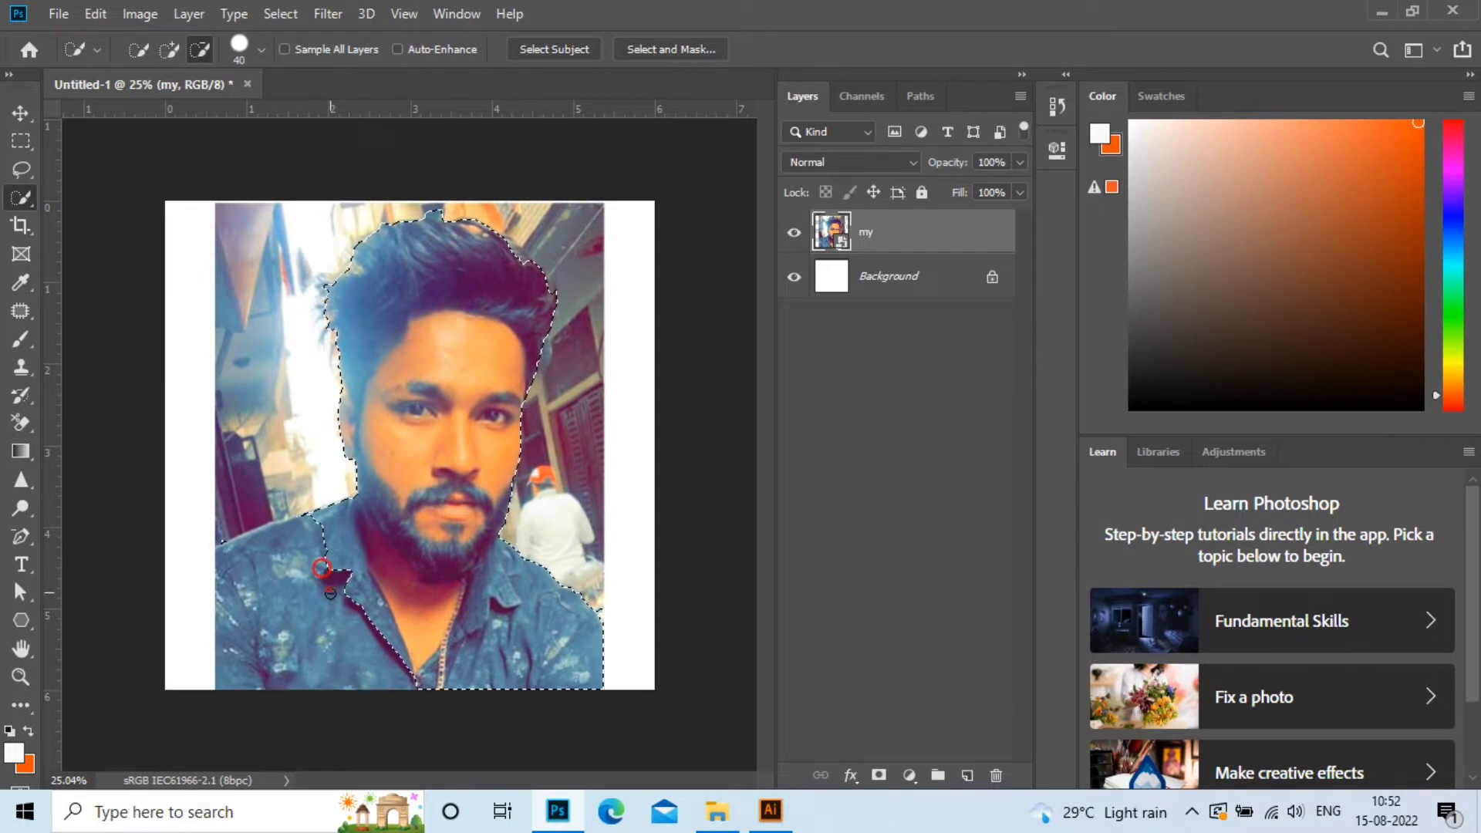
Subtract the shirt on both sides from the portrait selection with the Quick Selection tool, leaving the head, neck and collar.
drag(542, 673, 588, 660)
drag(528, 608, 490, 676)
click(441, 679)
click(569, 598)
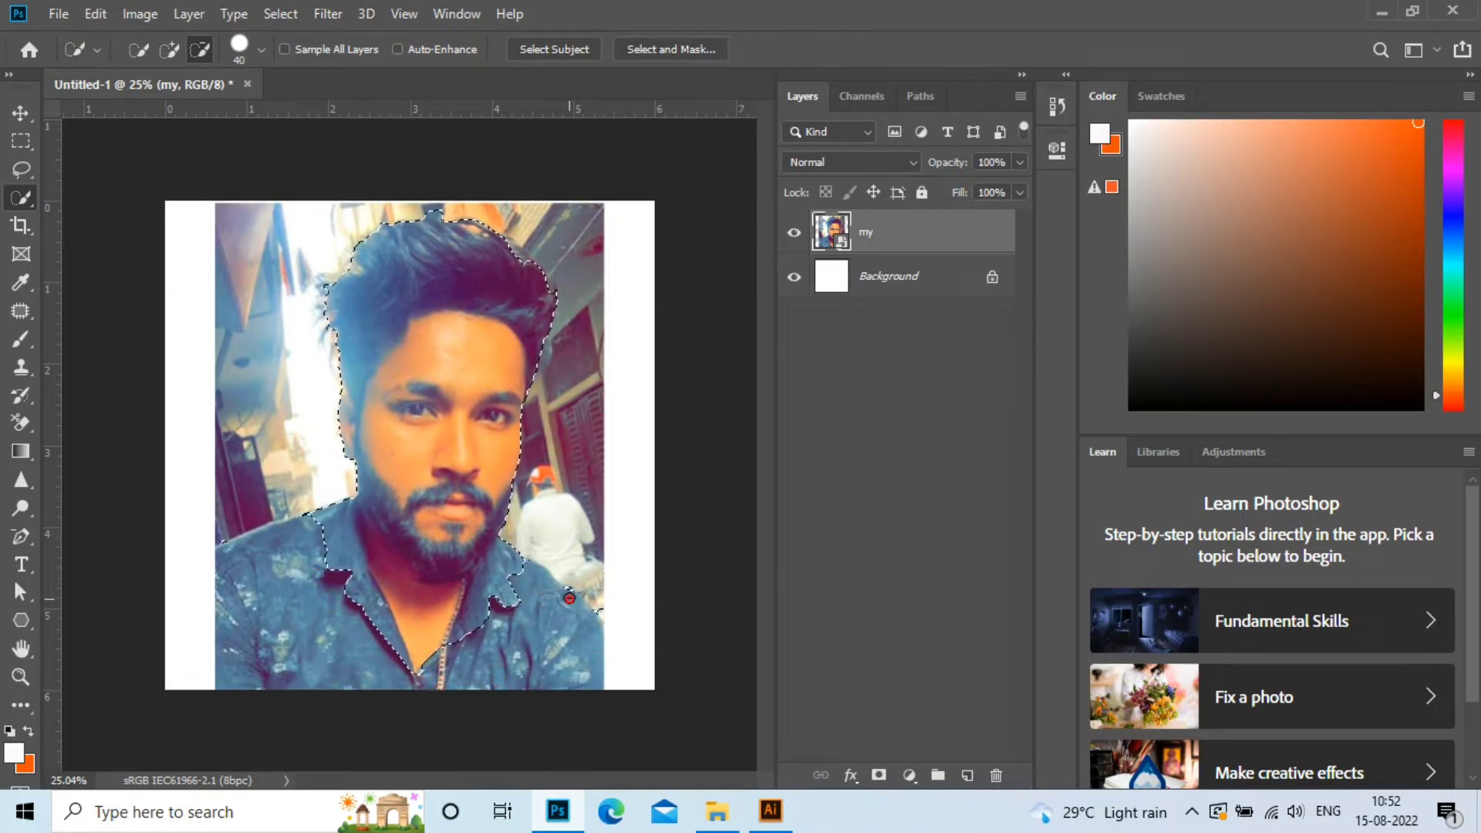
click(570, 590)
click(602, 612)
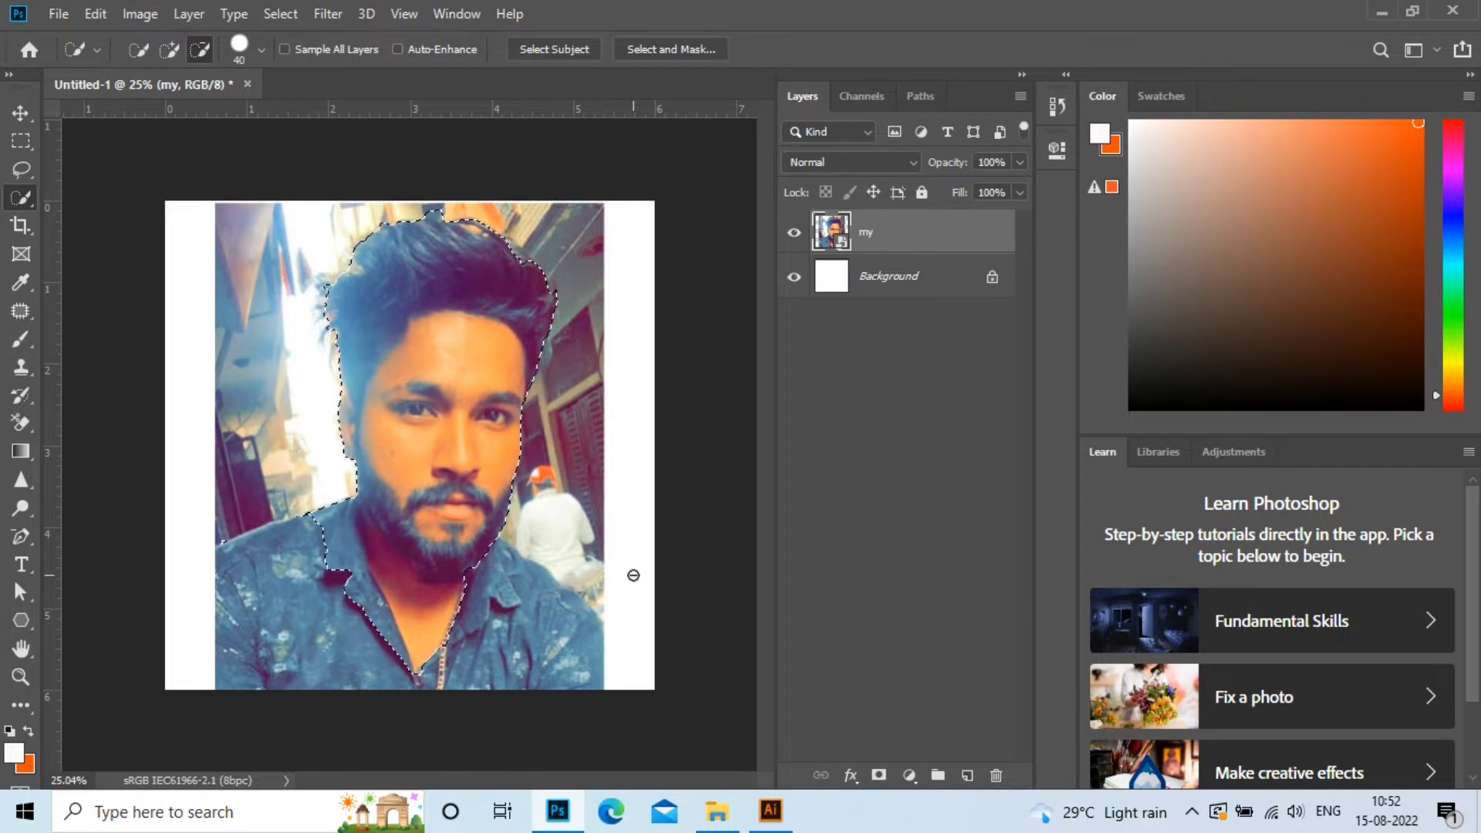
Copy the selected head to a new layer and hide the original "my" photo layer.
ctrl+click(635, 576)
key(ctrl+j)
click(794, 276)
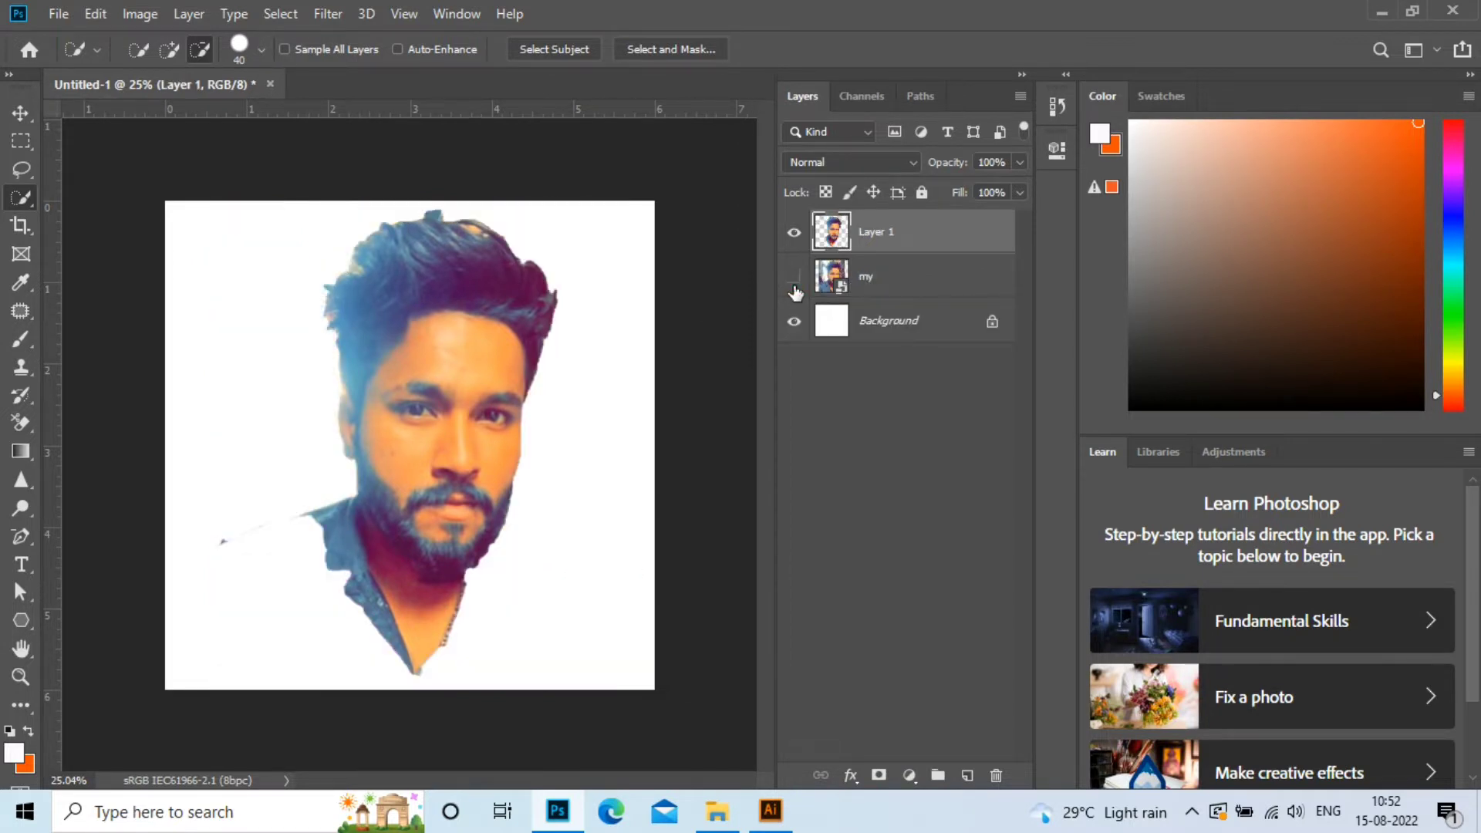
Remove the stray specks left of the collar from the cut-out layer using a rectangular selection.
click(21, 140)
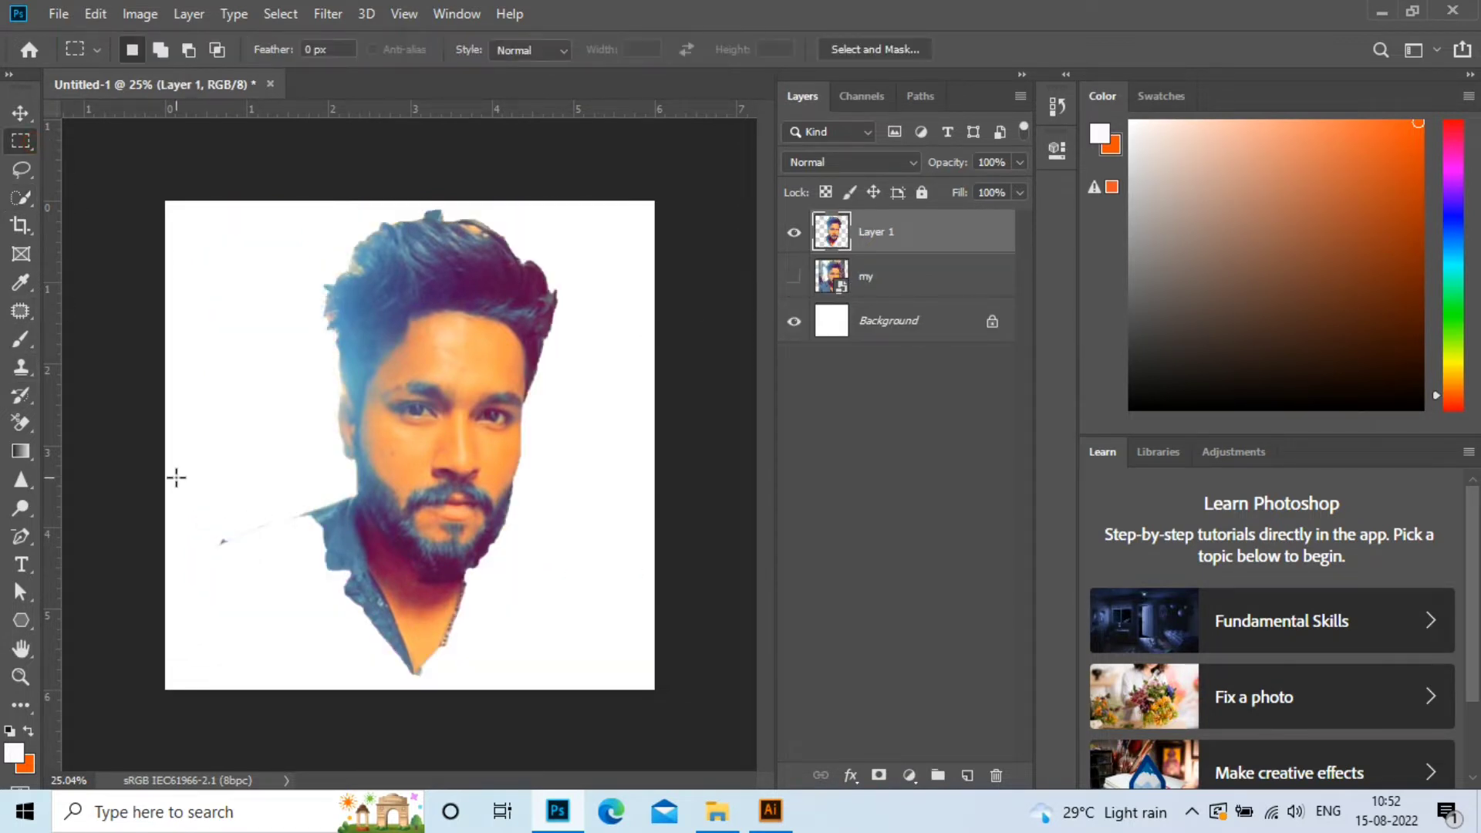
drag(176, 477, 298, 589)
click(290, 522)
Export the head cut-out for the web as a PNG-8 image.
key(ctrl+alt+shift+s)
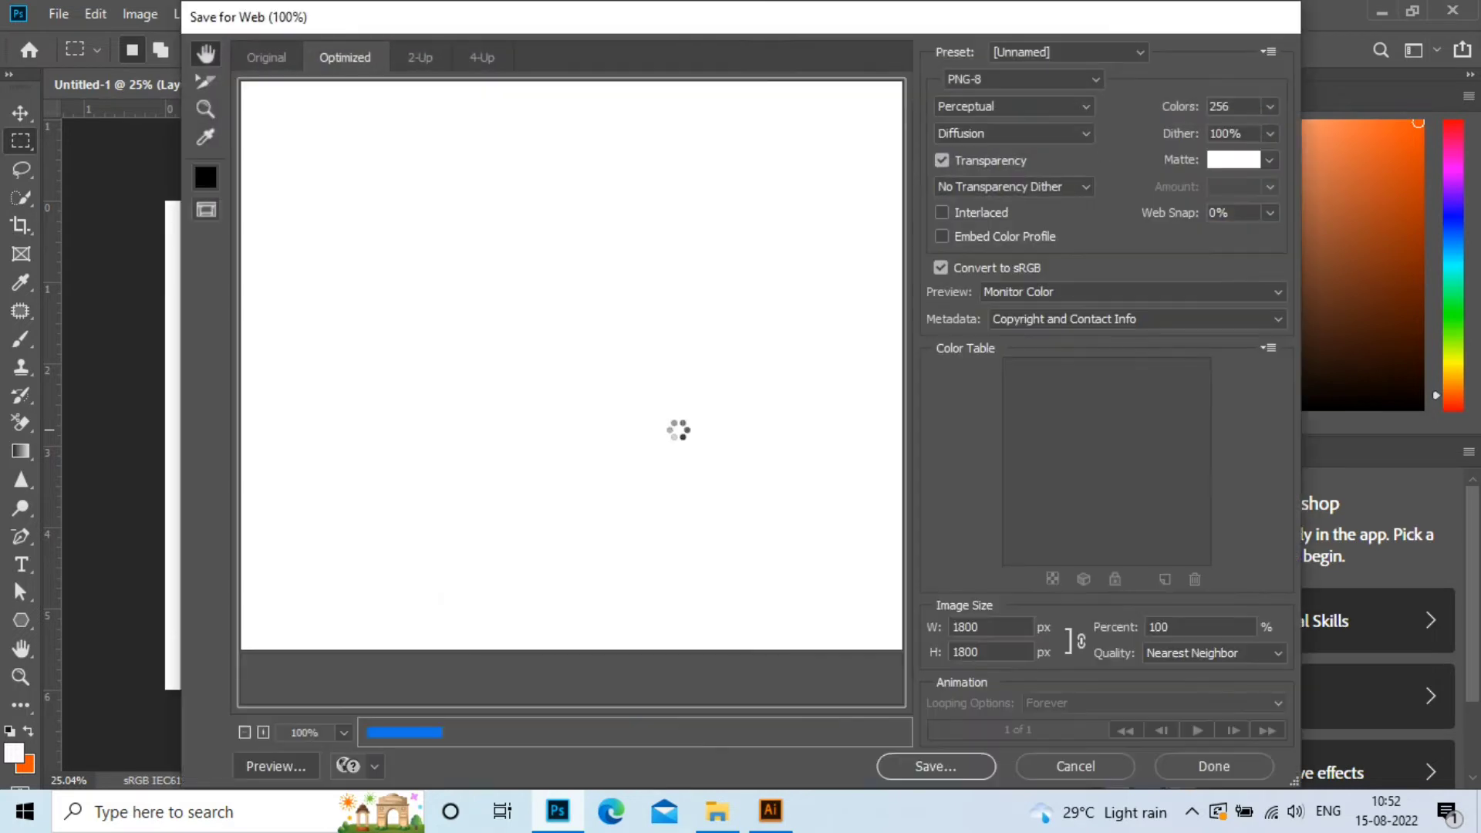
click(934, 767)
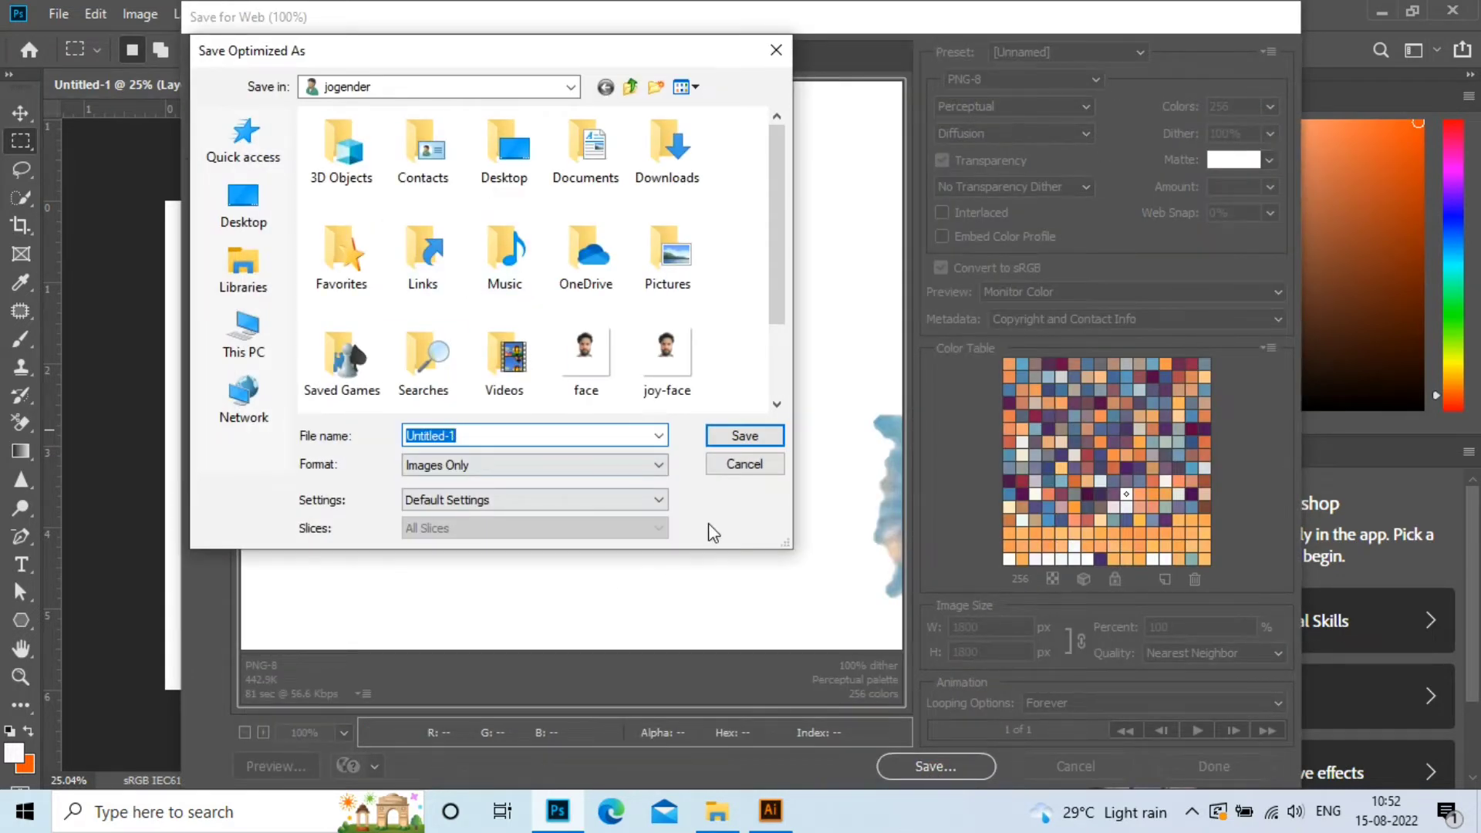
click(744, 444)
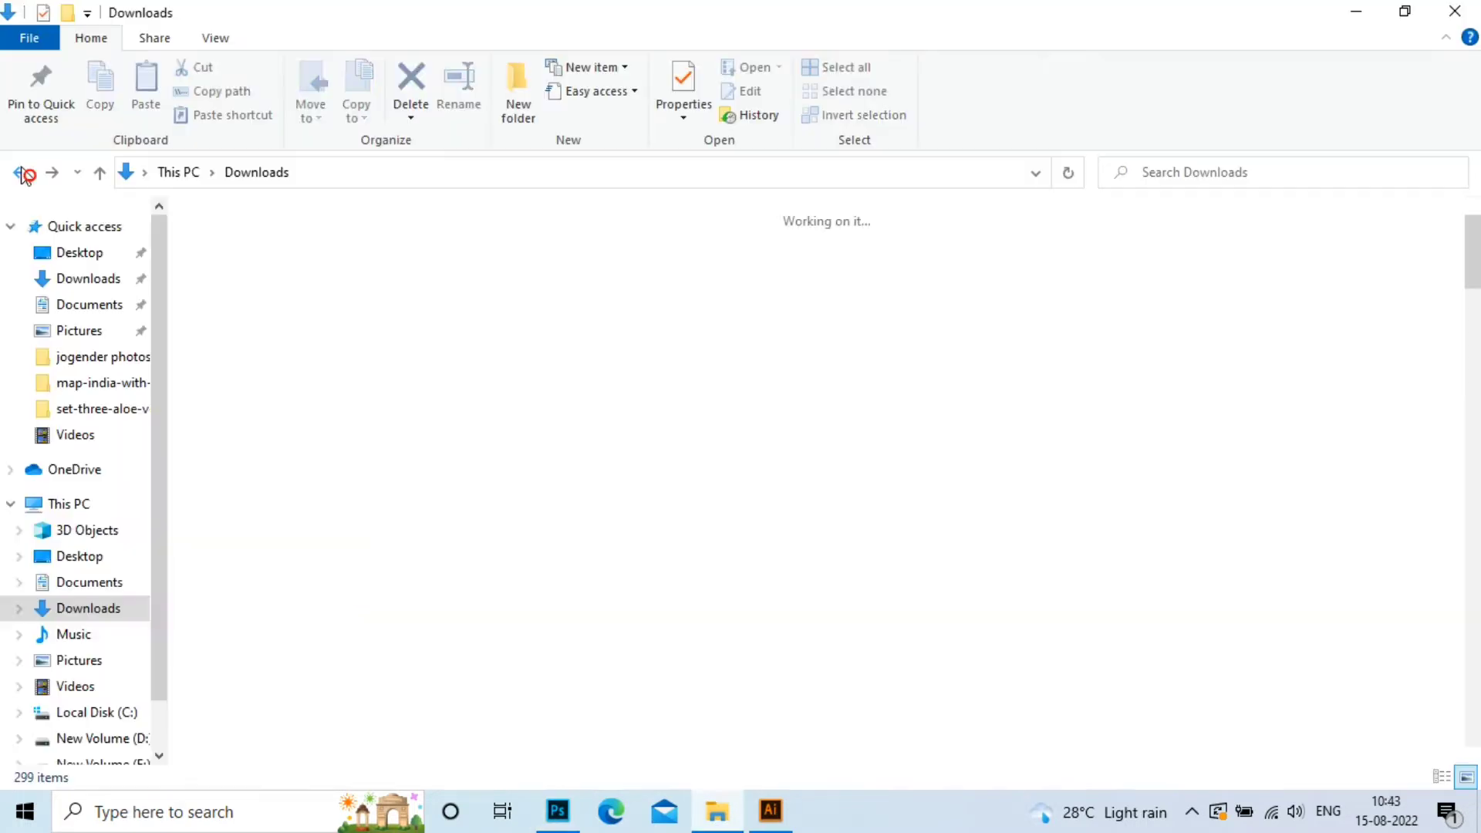
From File Explorer, open 14109.eps in the elegant-indian-flag folder and the map-india-with-tricolor EPS in Illustrator, retaining 9-slice scaling for symbols.
double_click(704, 332)
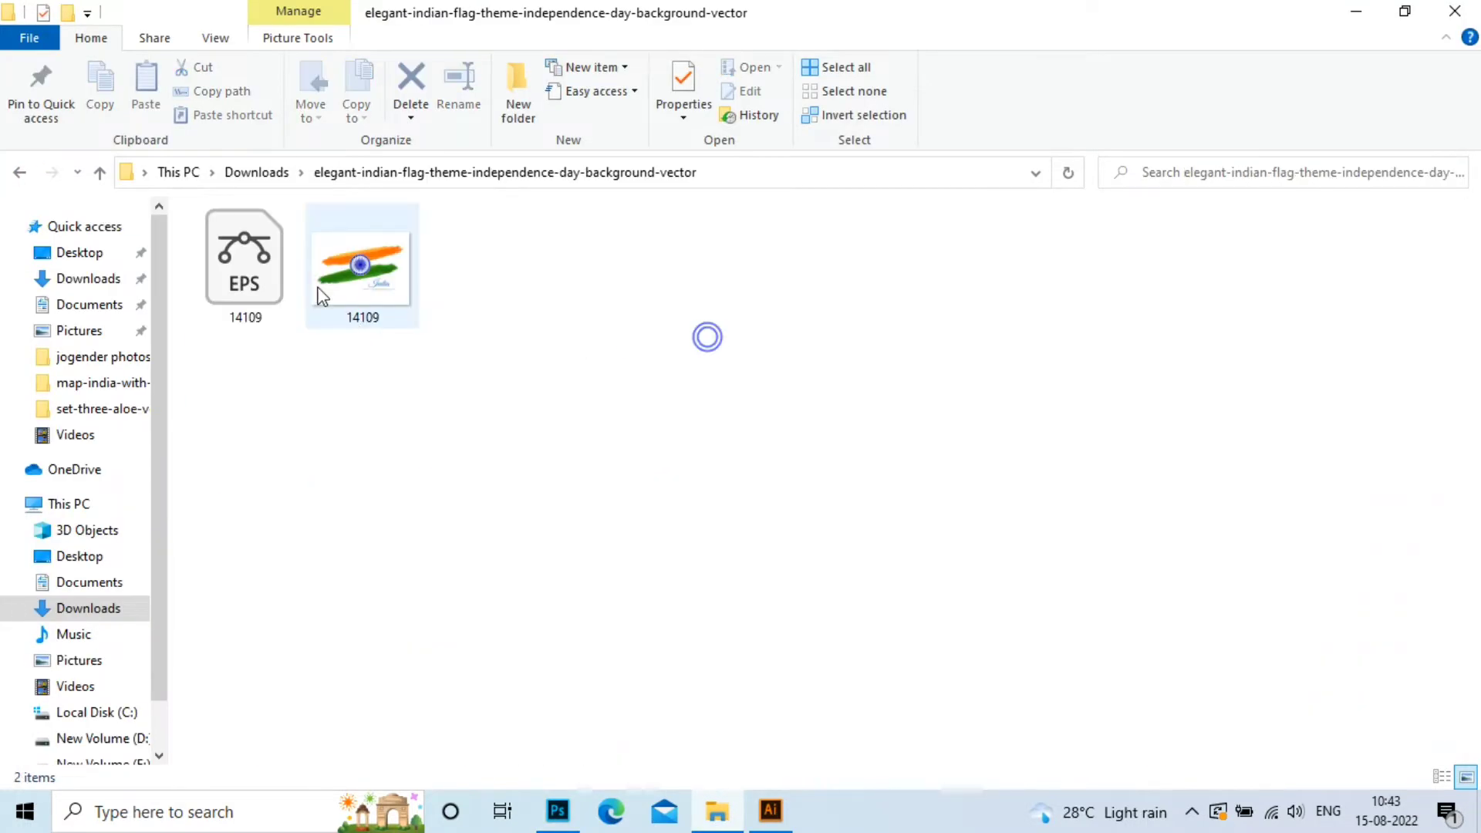
double_click(285, 270)
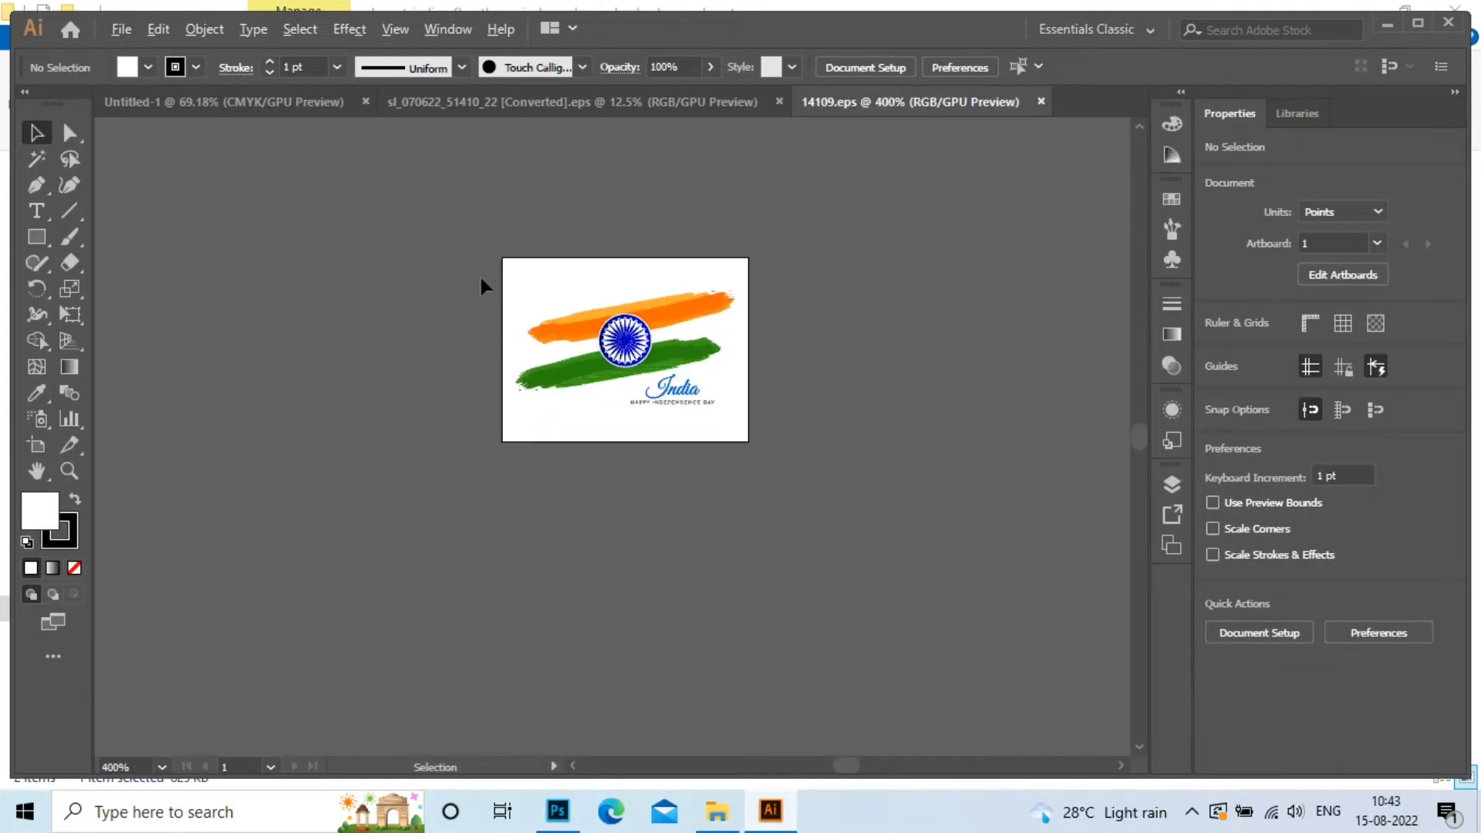
key(alt+Tab)
click(21, 173)
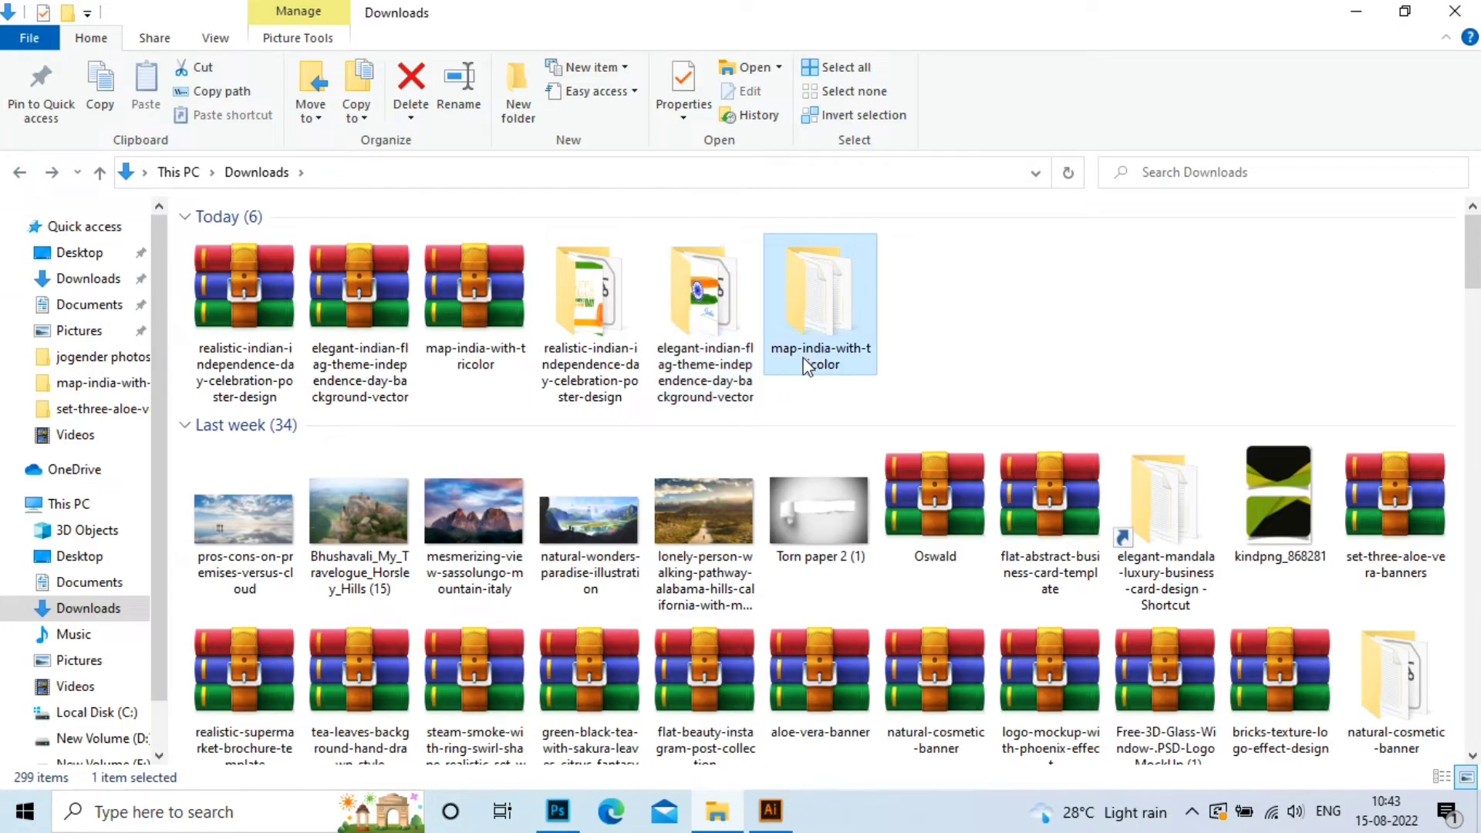
double_click(803, 359)
double_click(249, 264)
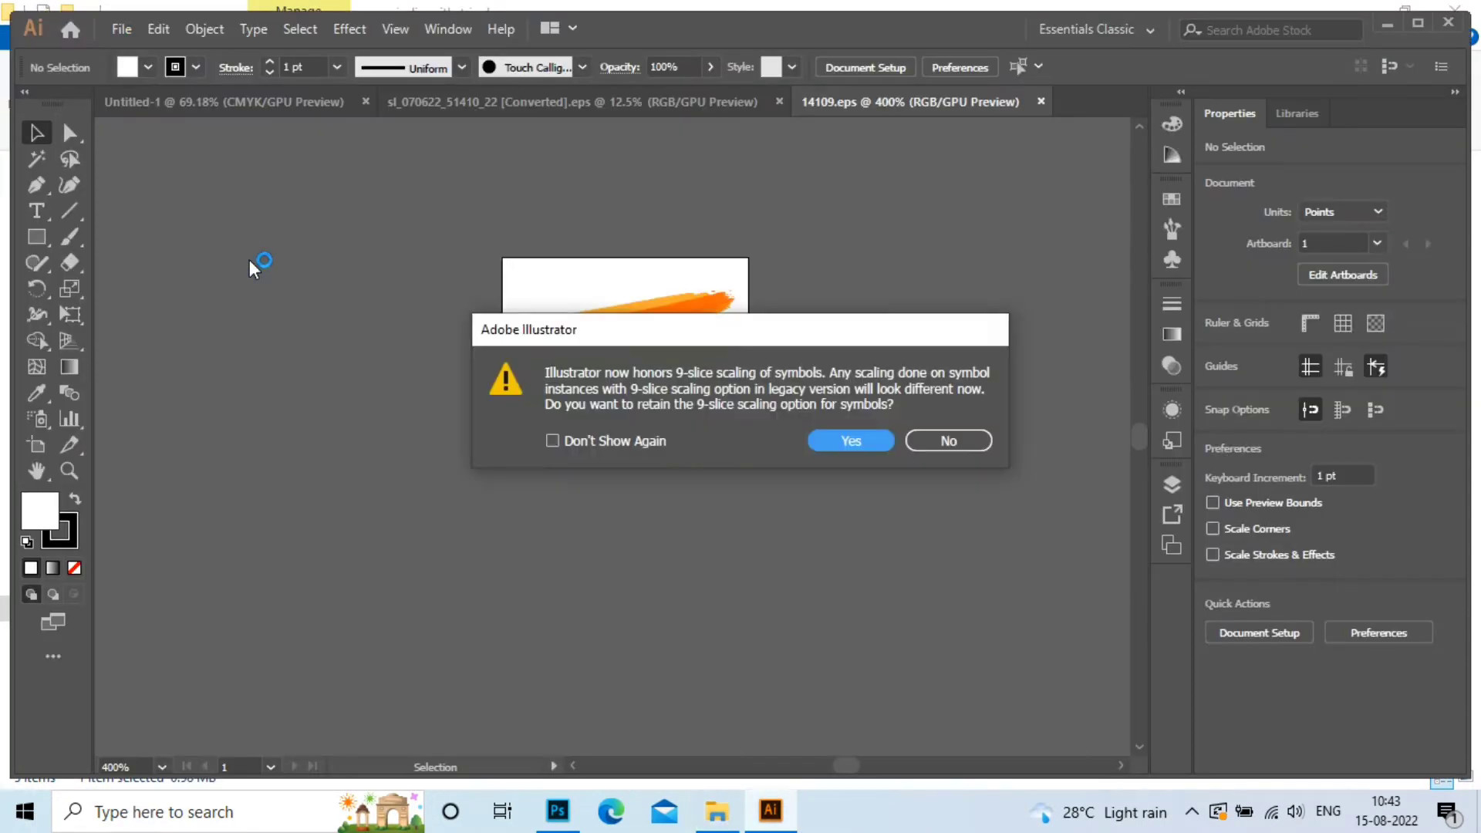
click(852, 441)
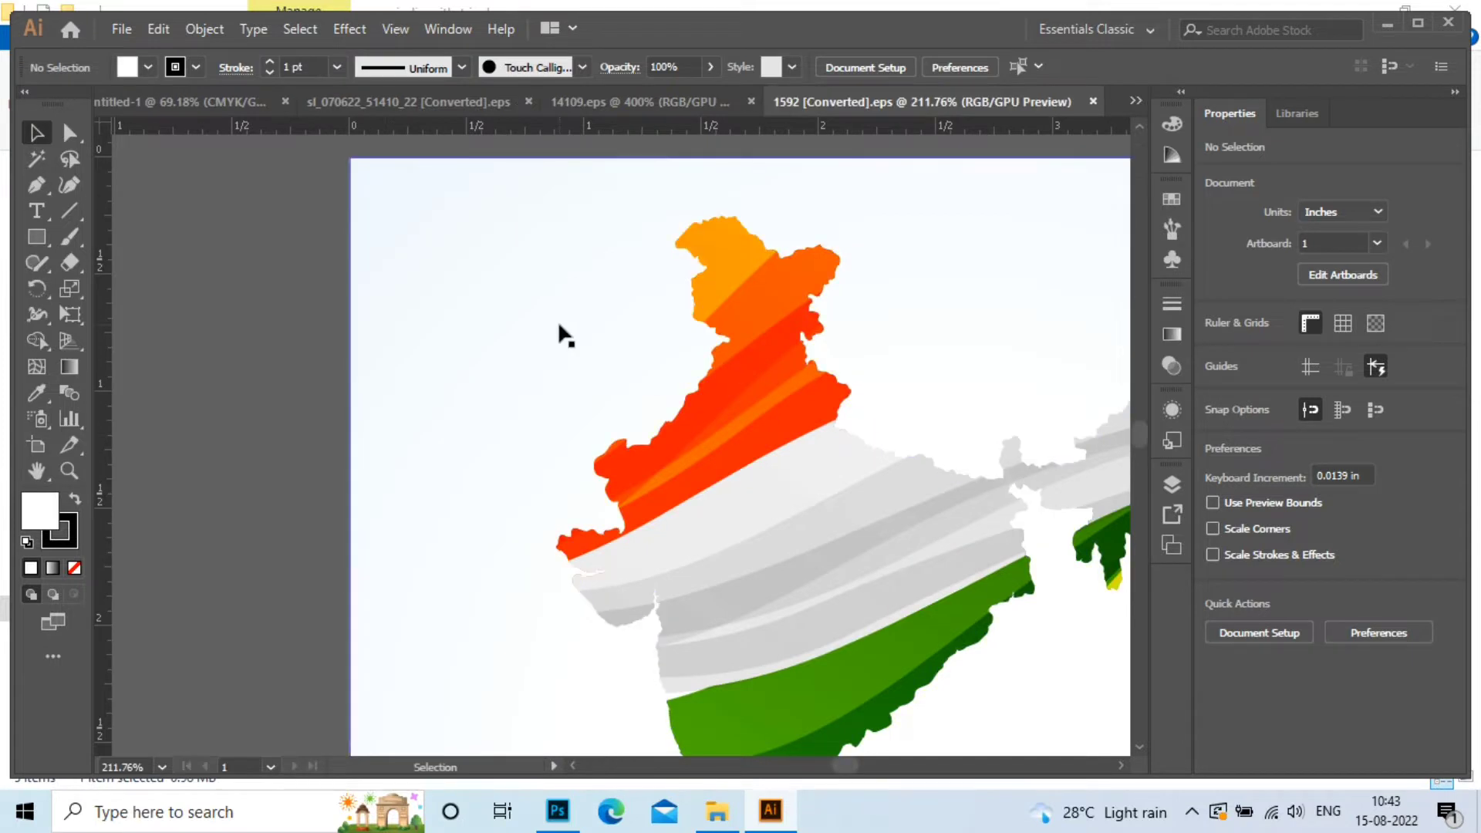
key(ctrl+1)
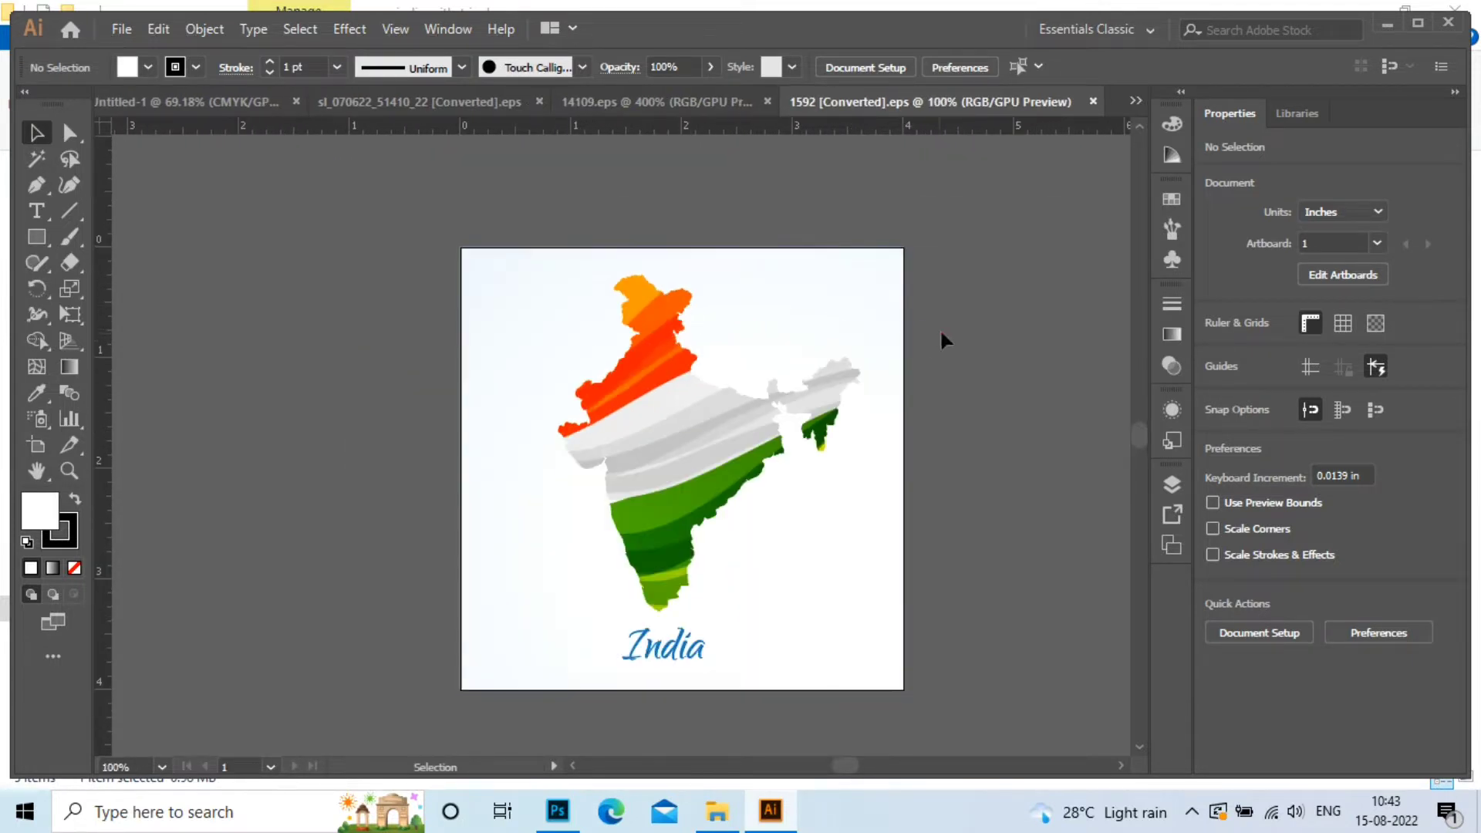
Ungroup the India map artwork so its parts can be selected separately.
click(479, 258)
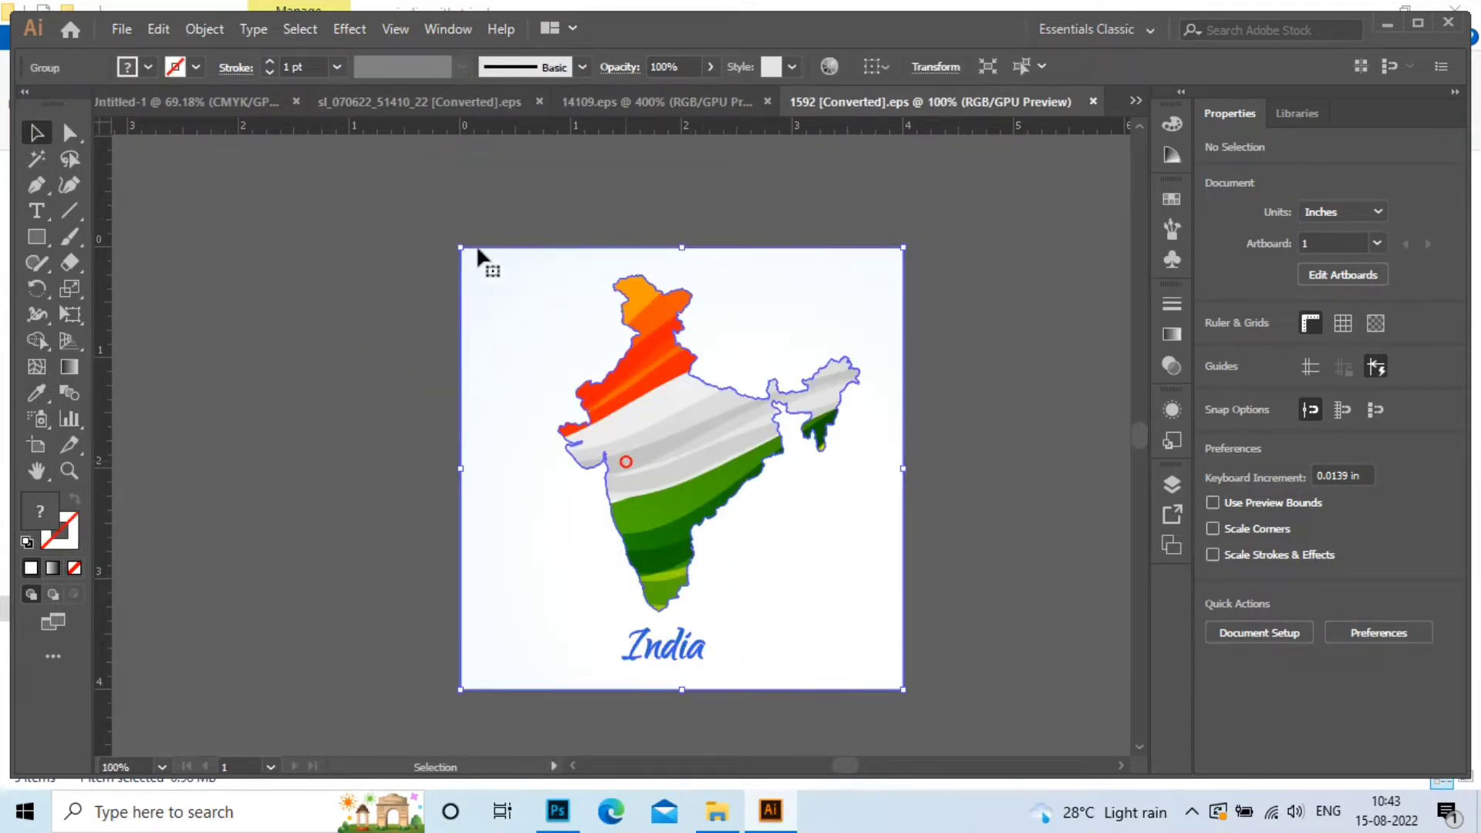
click(1044, 588)
click(659, 654)
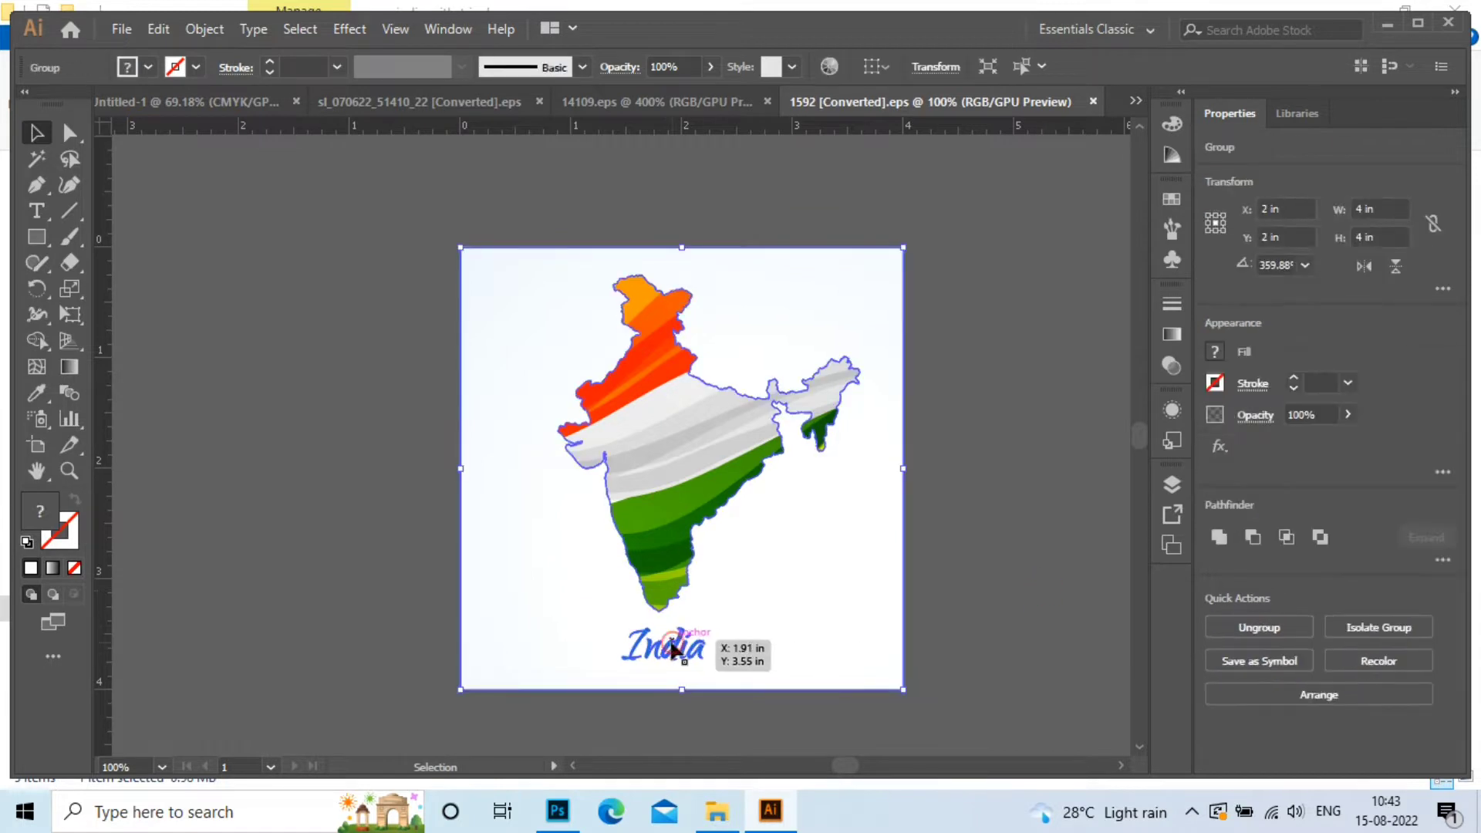
right_click(662, 664)
click(764, 480)
Move the "India" lettering from below the map to the empty area at its upper right.
click(1024, 567)
double_click(670, 648)
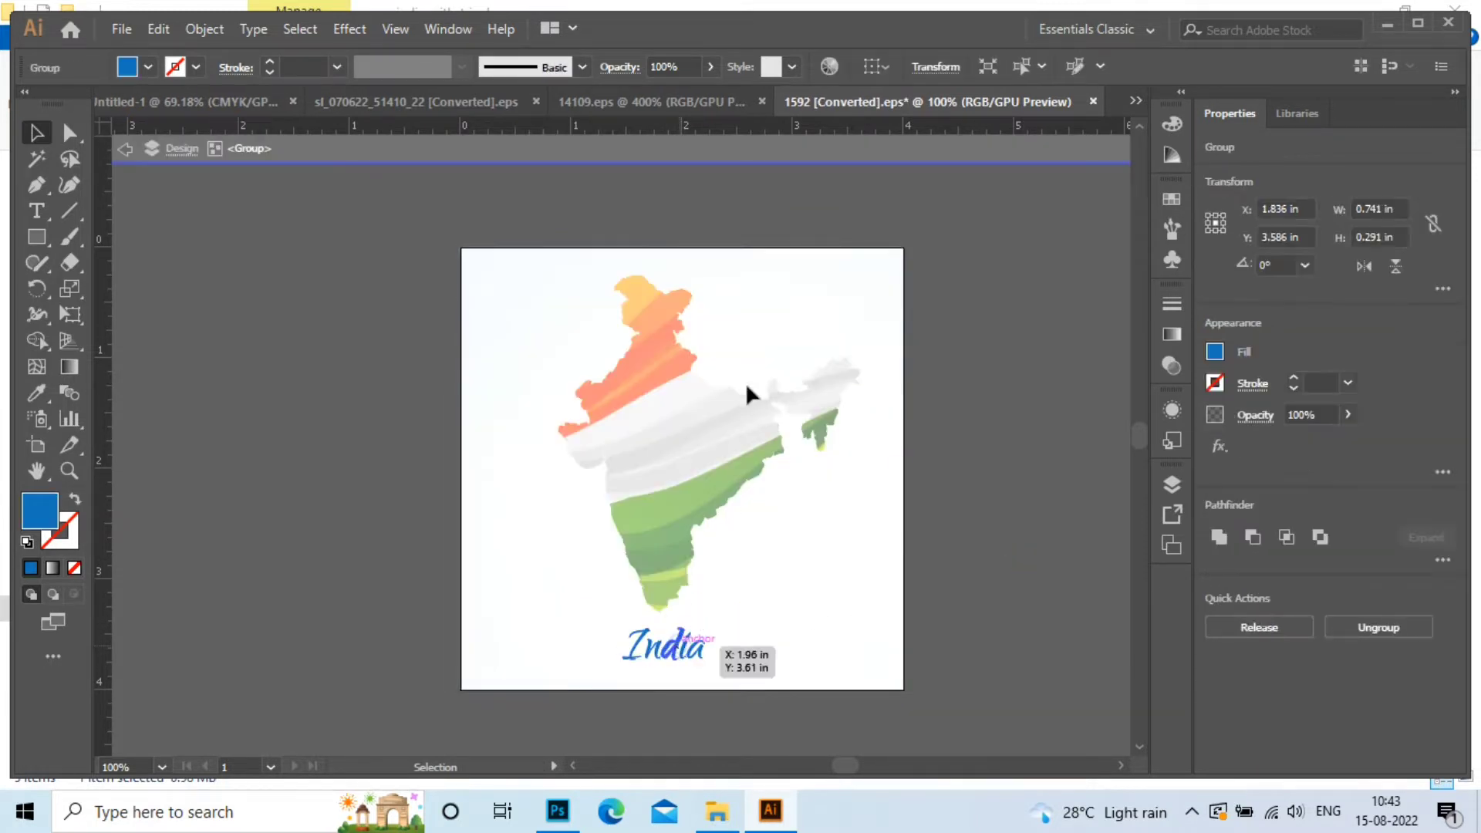
click(1033, 407)
double_click(962, 509)
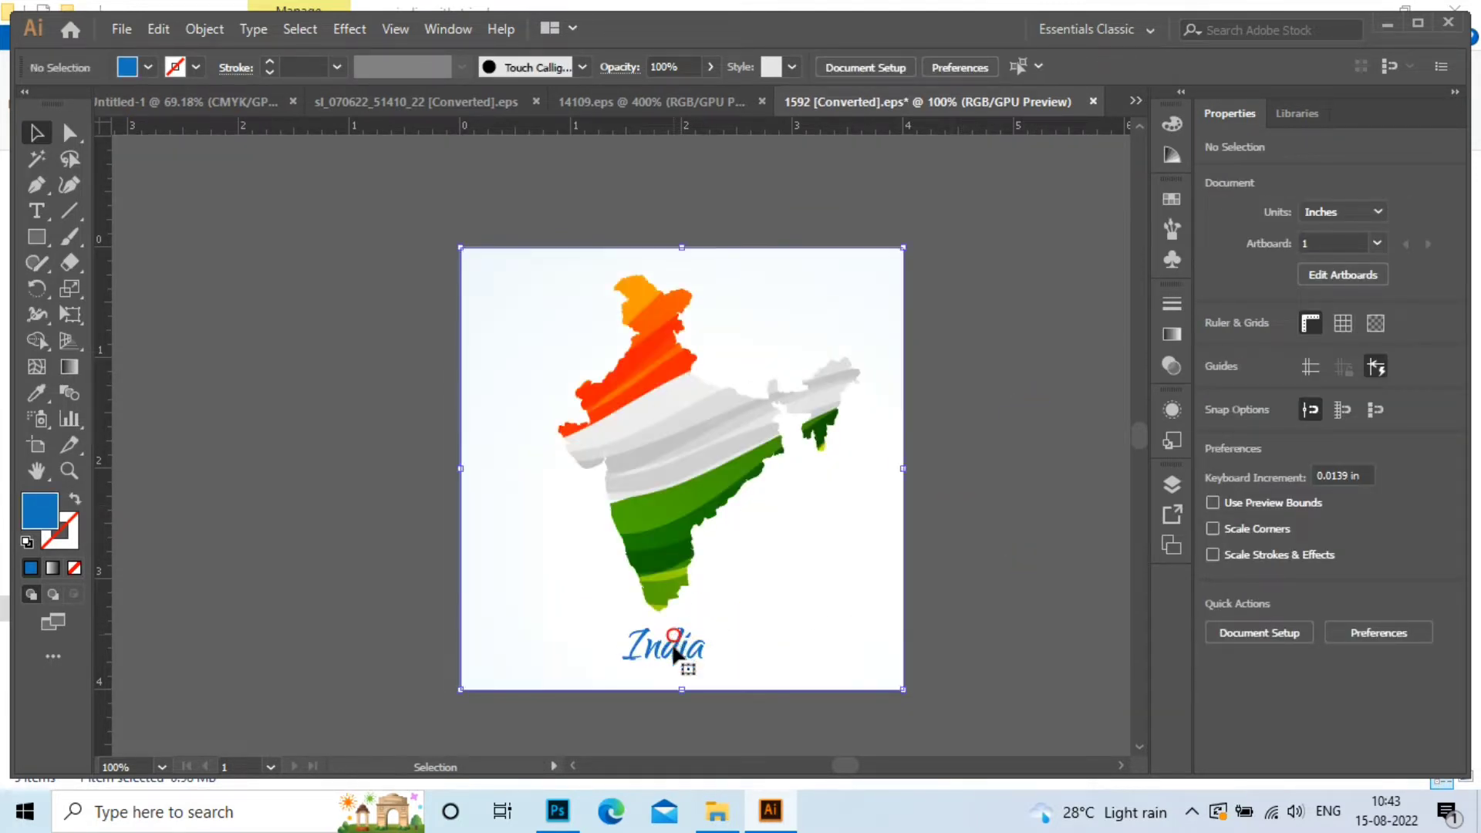
drag(676, 656, 768, 362)
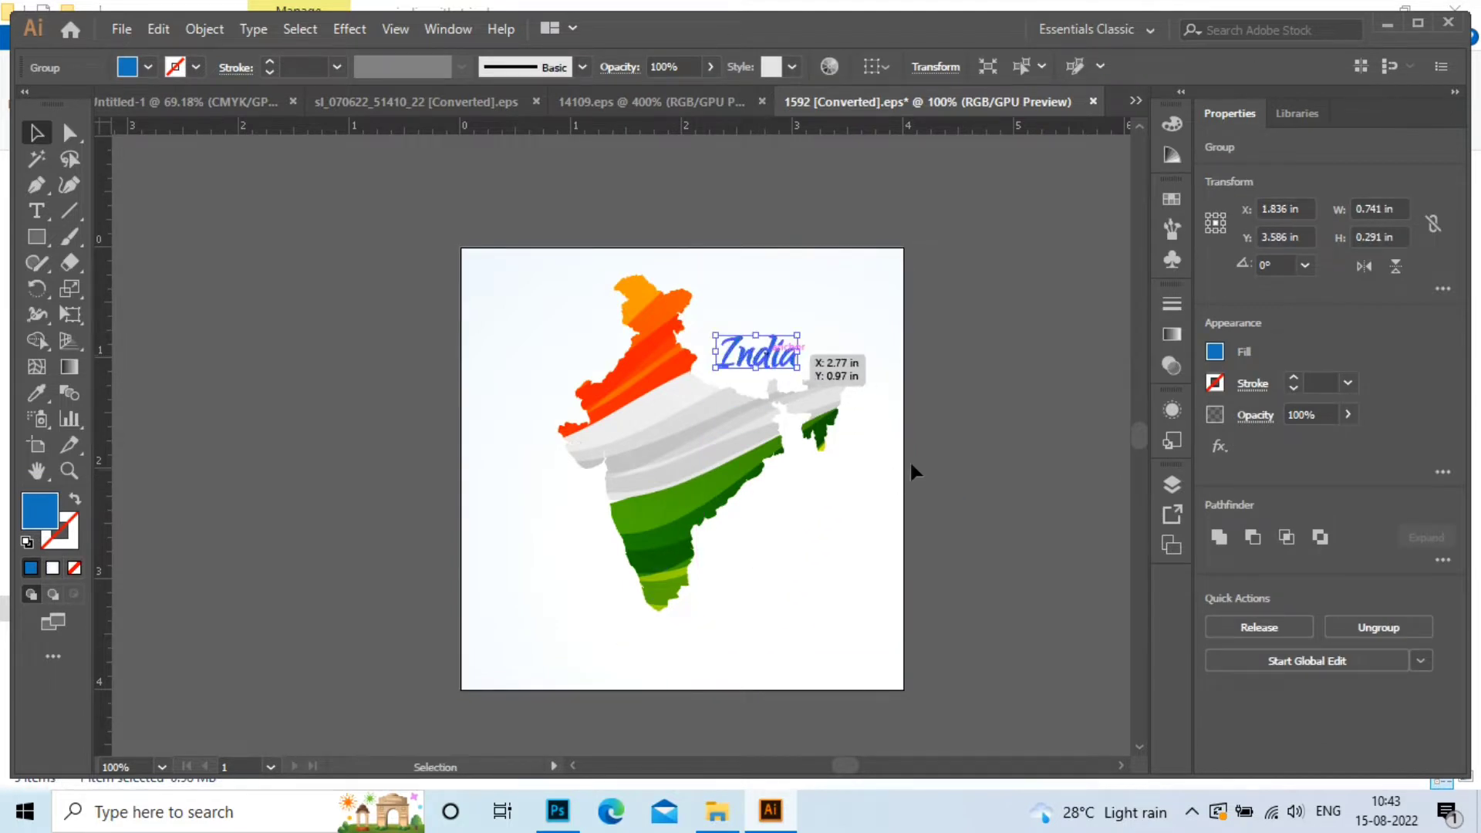
click(984, 423)
Copy the green balloon from the sl_070622_51410_22 document into the 1592 map document.
click(1192, 812)
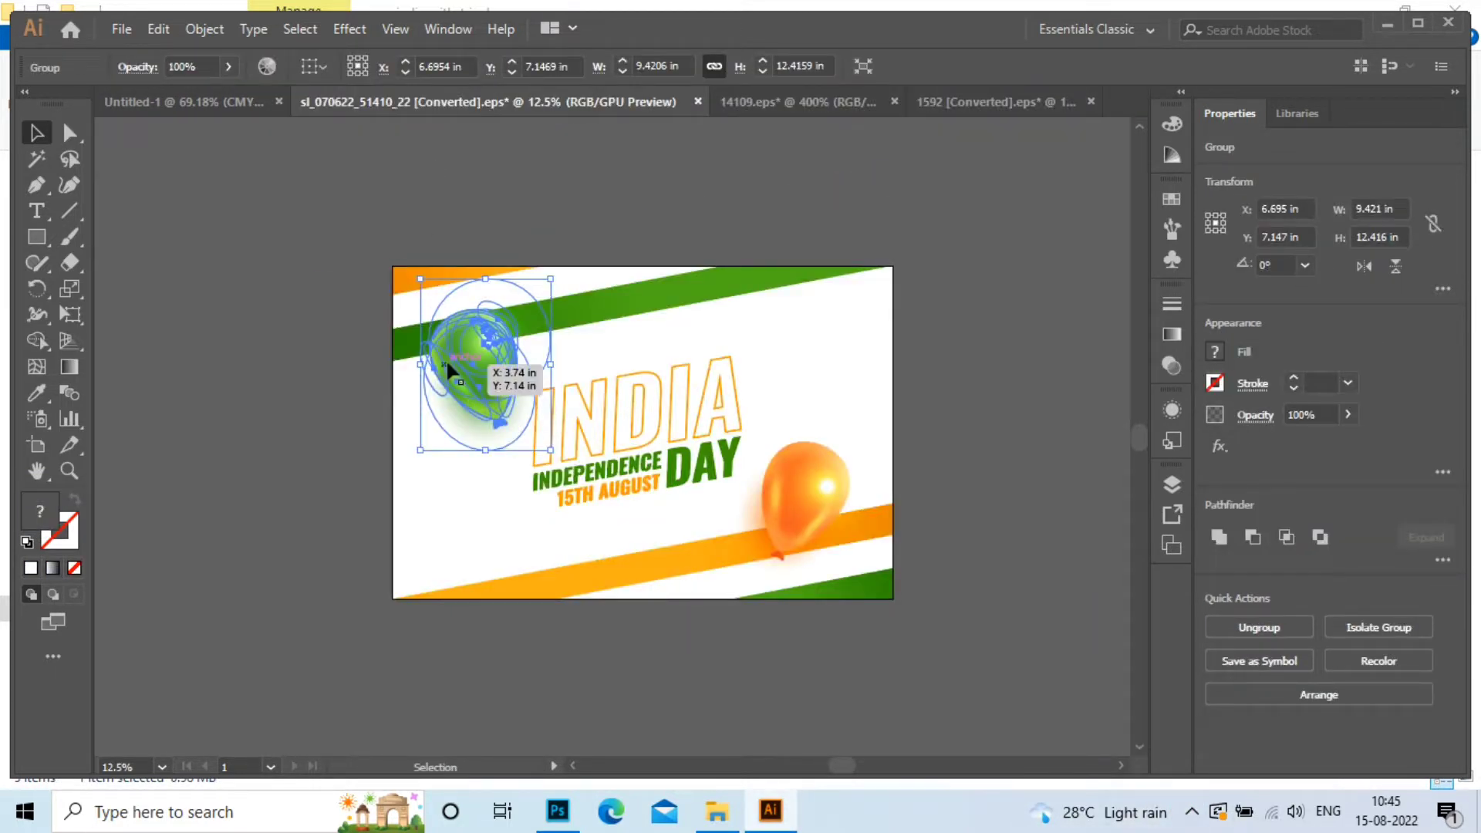
drag(450, 373, 452, 375)
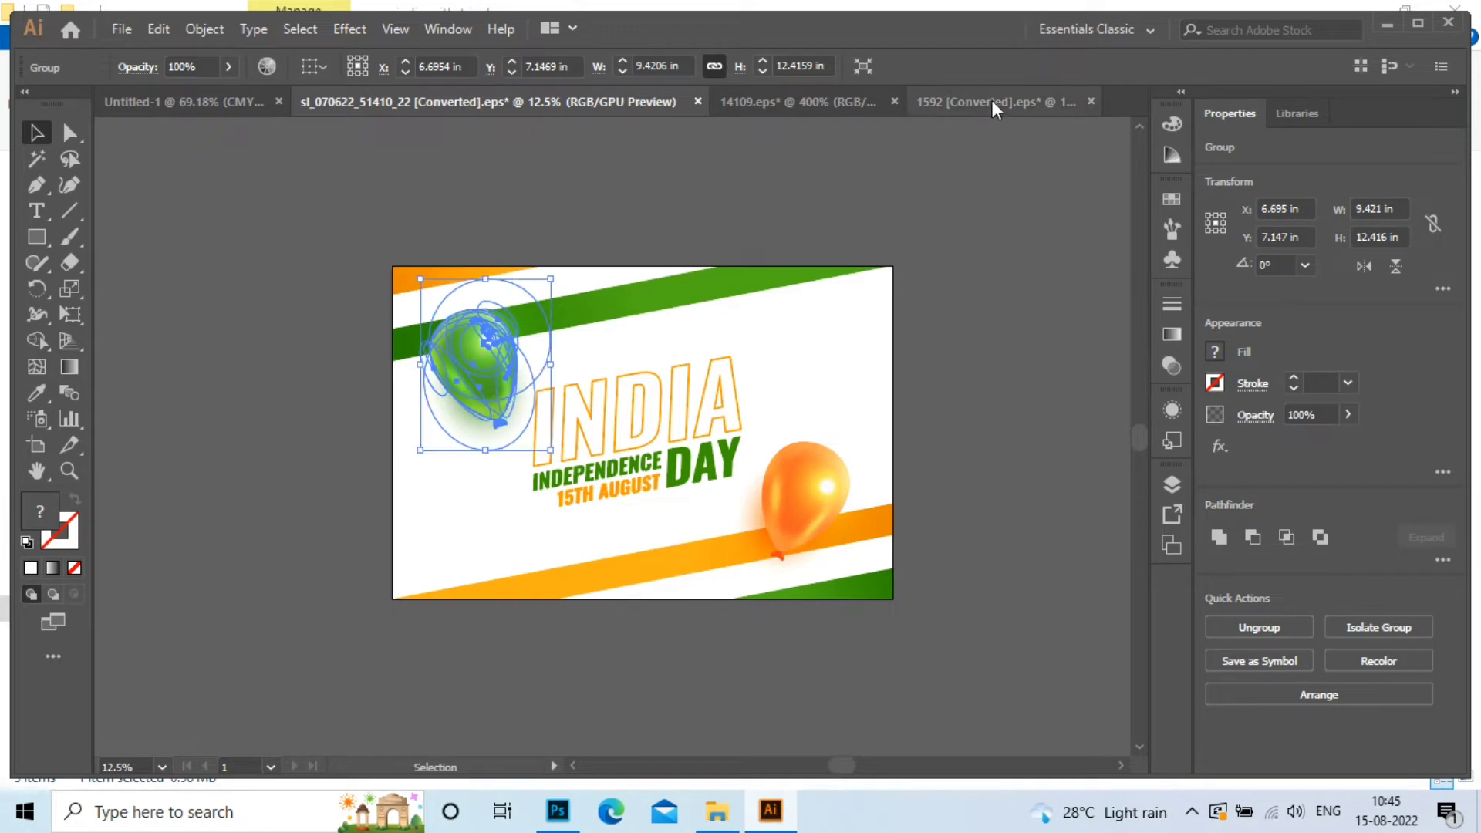
click(999, 101)
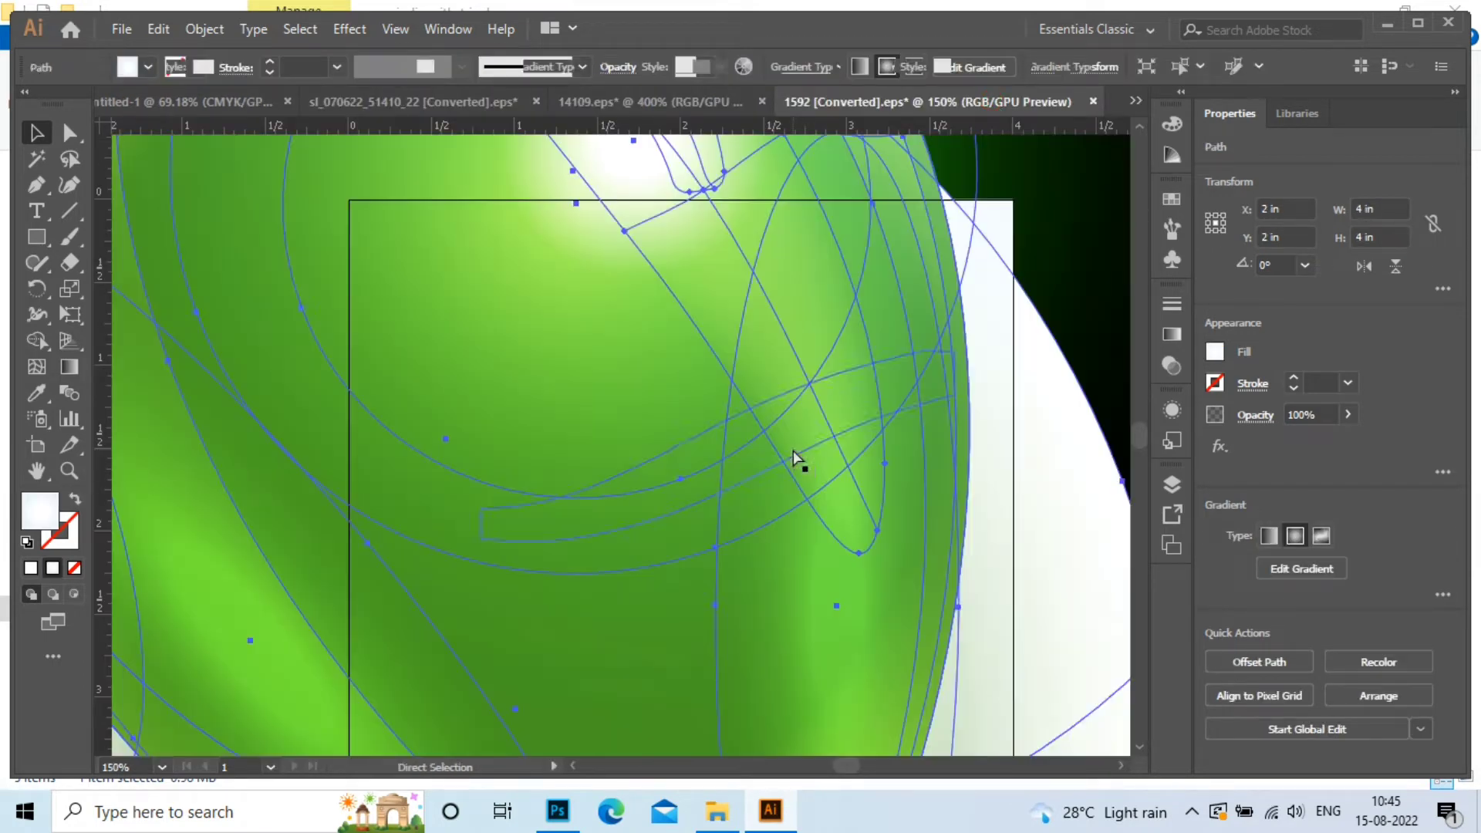
key(ctrl+g)
scroll(791, 449, down, 5)
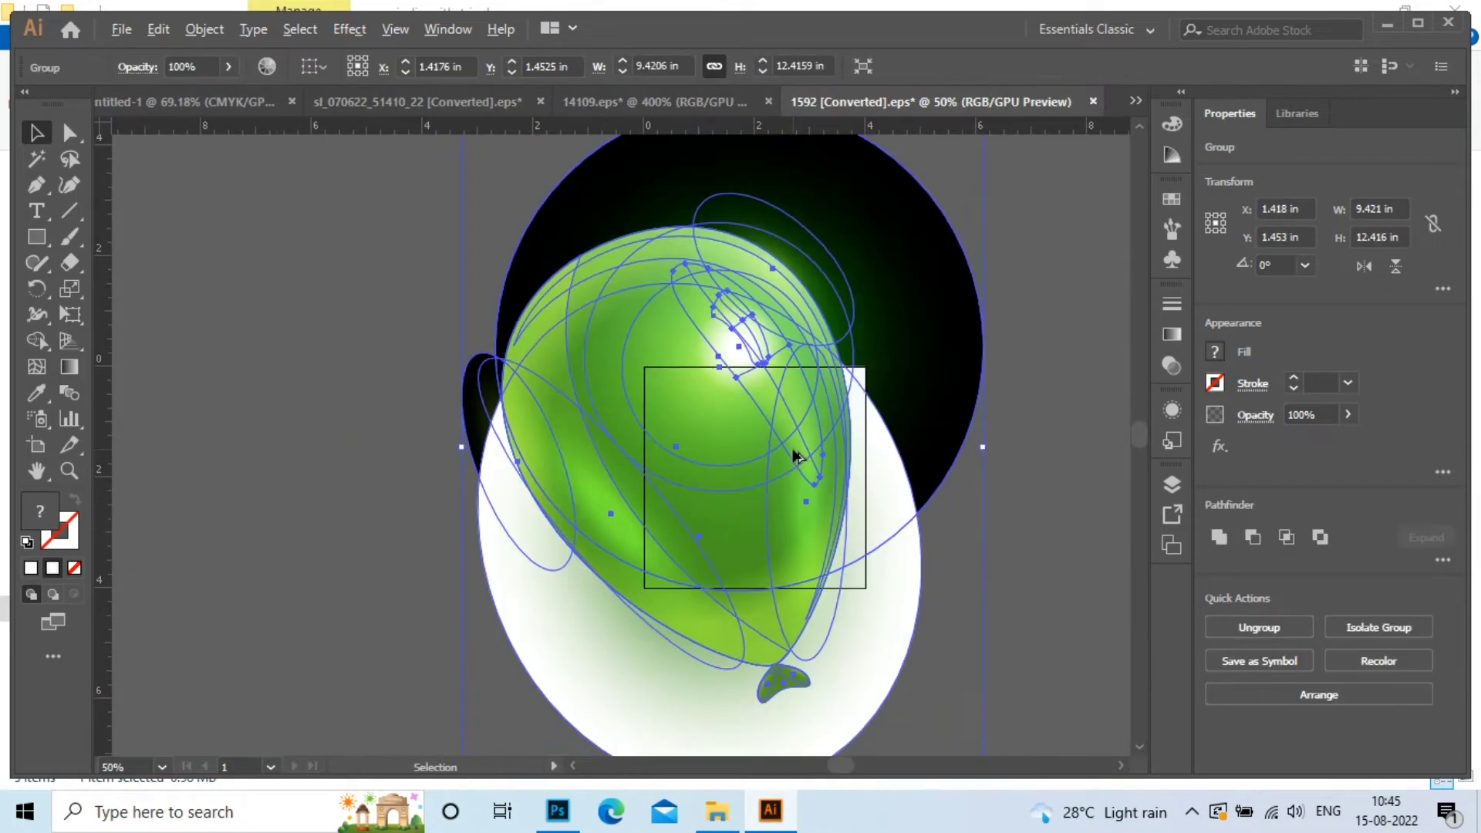
Move the pasted green balloon off the artboard and scale it down to about 1.09 by 1.43 in.
drag(725, 422, 386, 375)
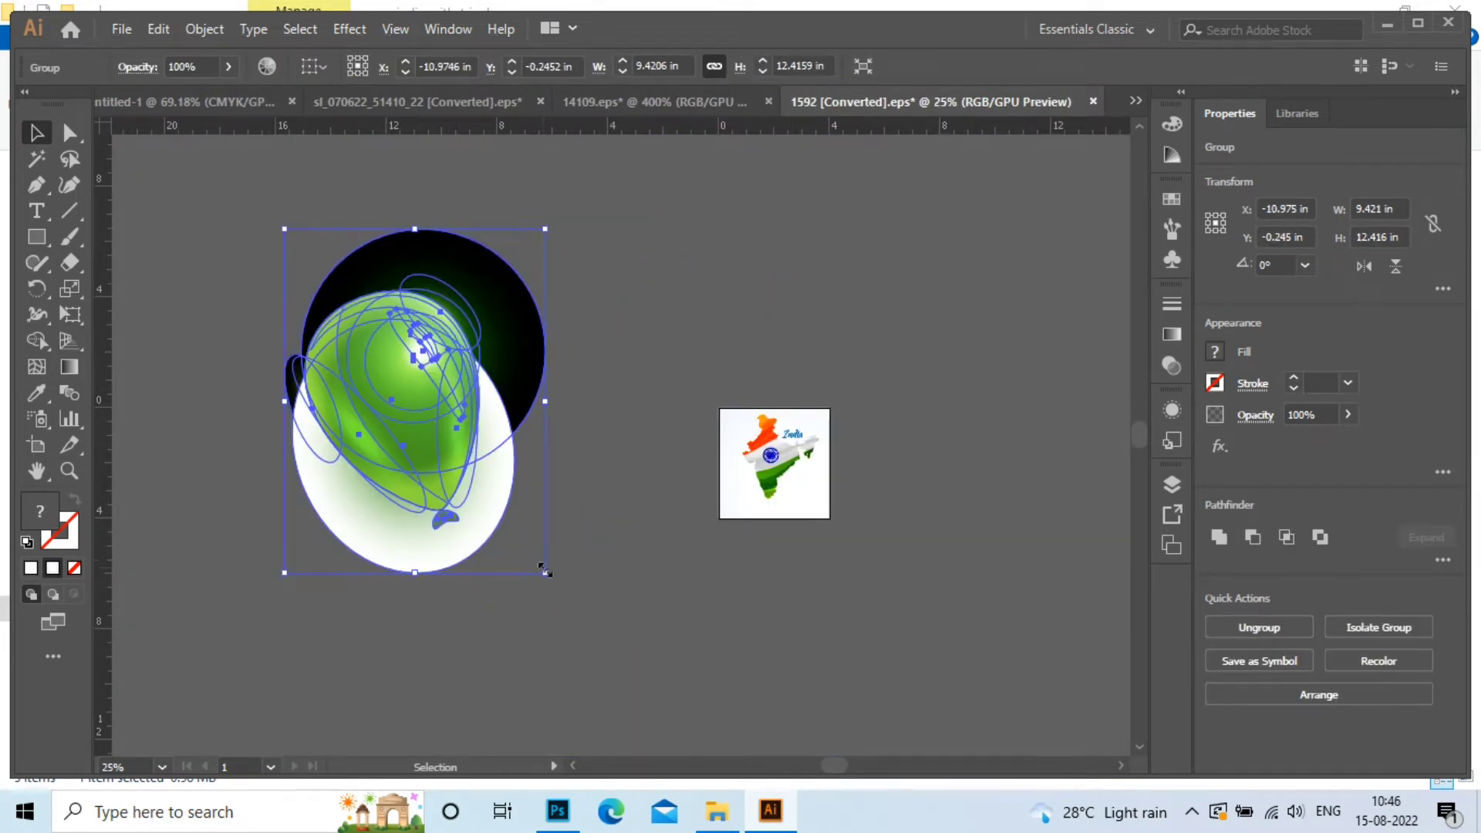
drag(544, 570, 320, 268)
click(319, 245)
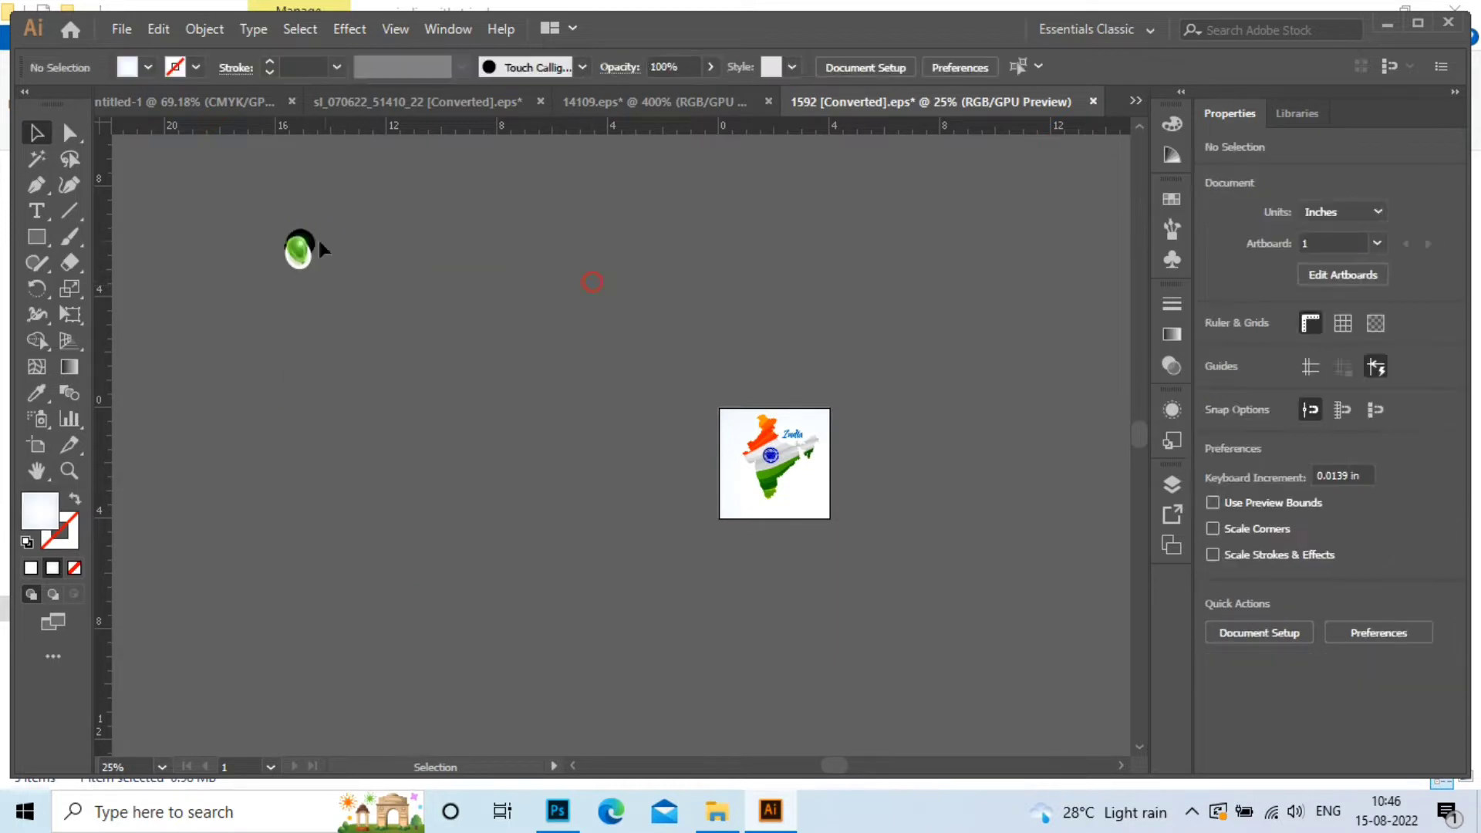
Move the reduced green balloon onto the artboard, beside the lower-left side of the map.
drag(501, 364, 732, 490)
scroll(703, 537, up, 6)
drag(751, 406, 420, 631)
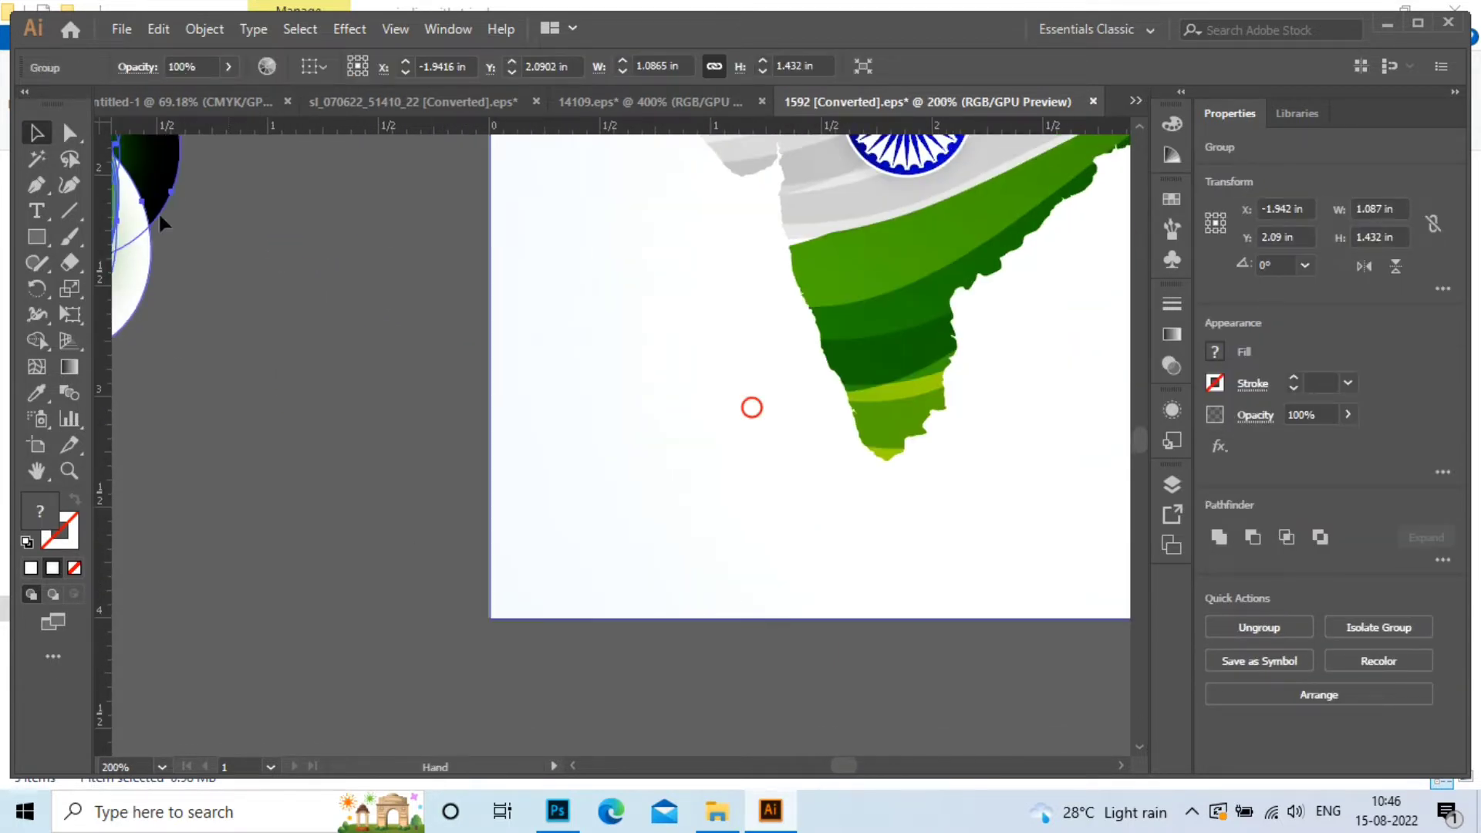
drag(244, 390, 474, 537)
drag(281, 347, 864, 510)
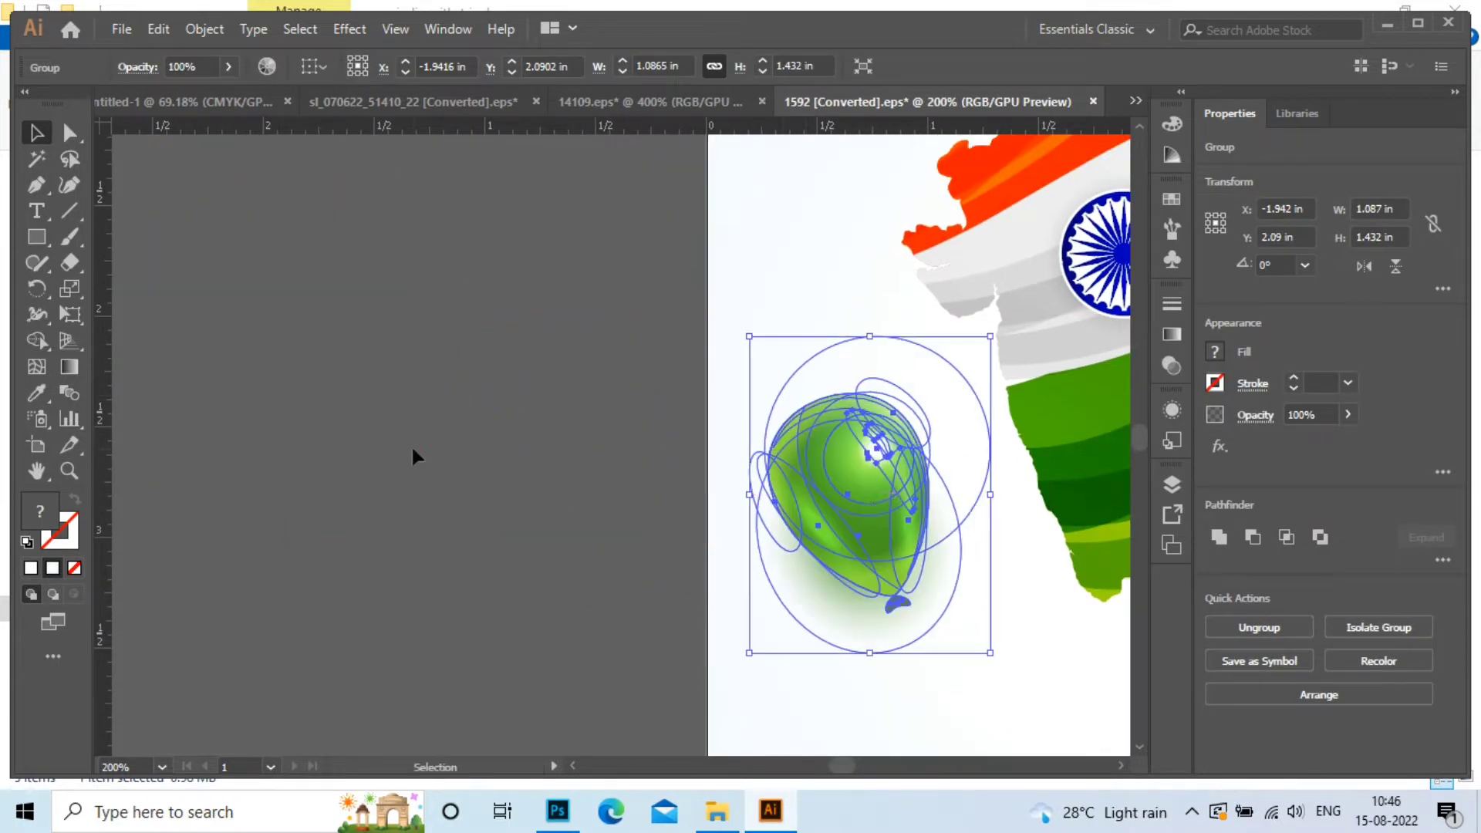
click(484, 491)
key(ctrl+1)
Shrink the green balloon further and move it to the artboard's upper-left area, beside the orange part of the map.
click(652, 475)
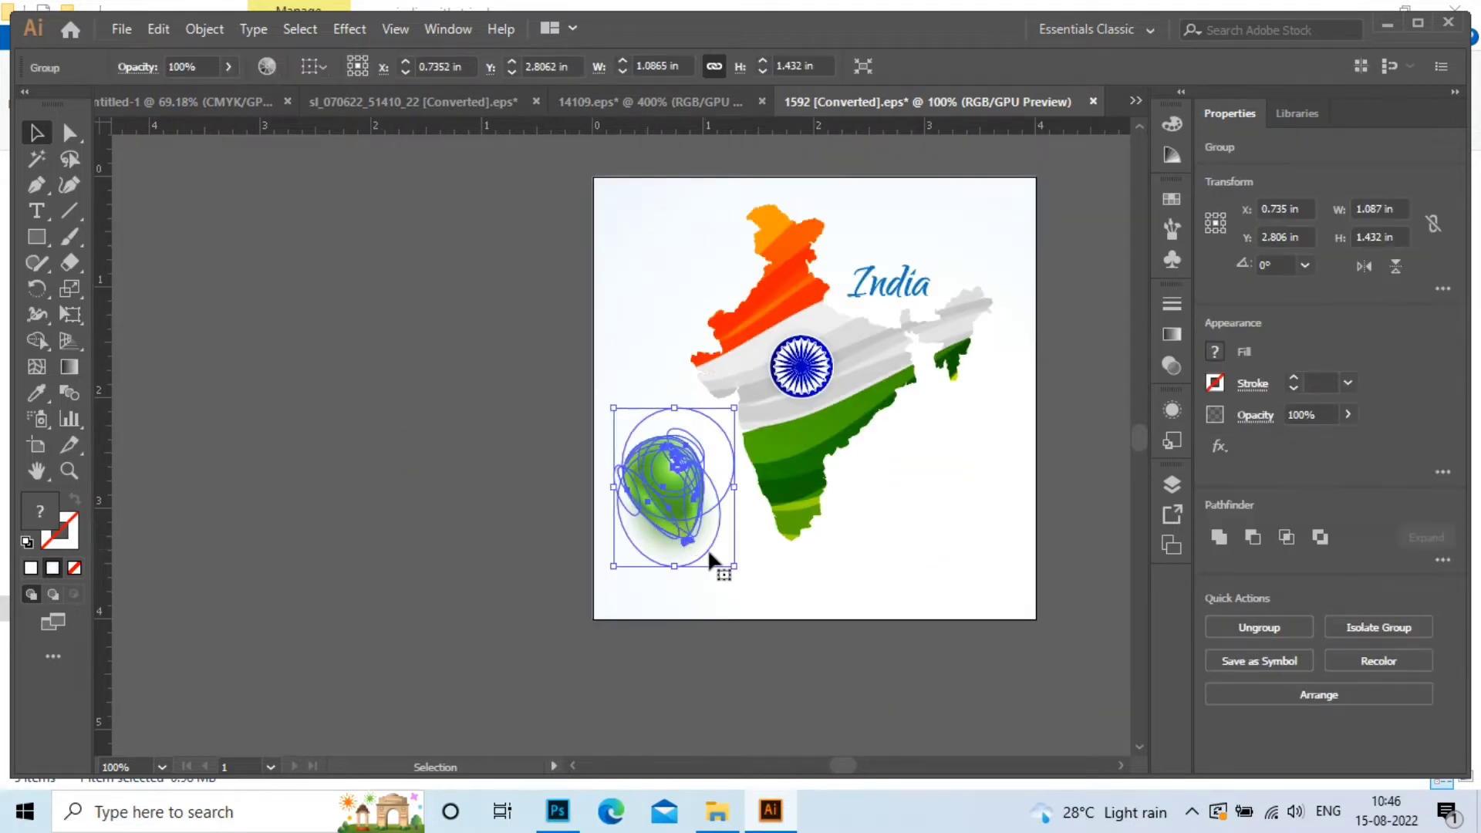
drag(733, 567, 702, 511)
click(433, 463)
drag(648, 466, 661, 288)
click(392, 376)
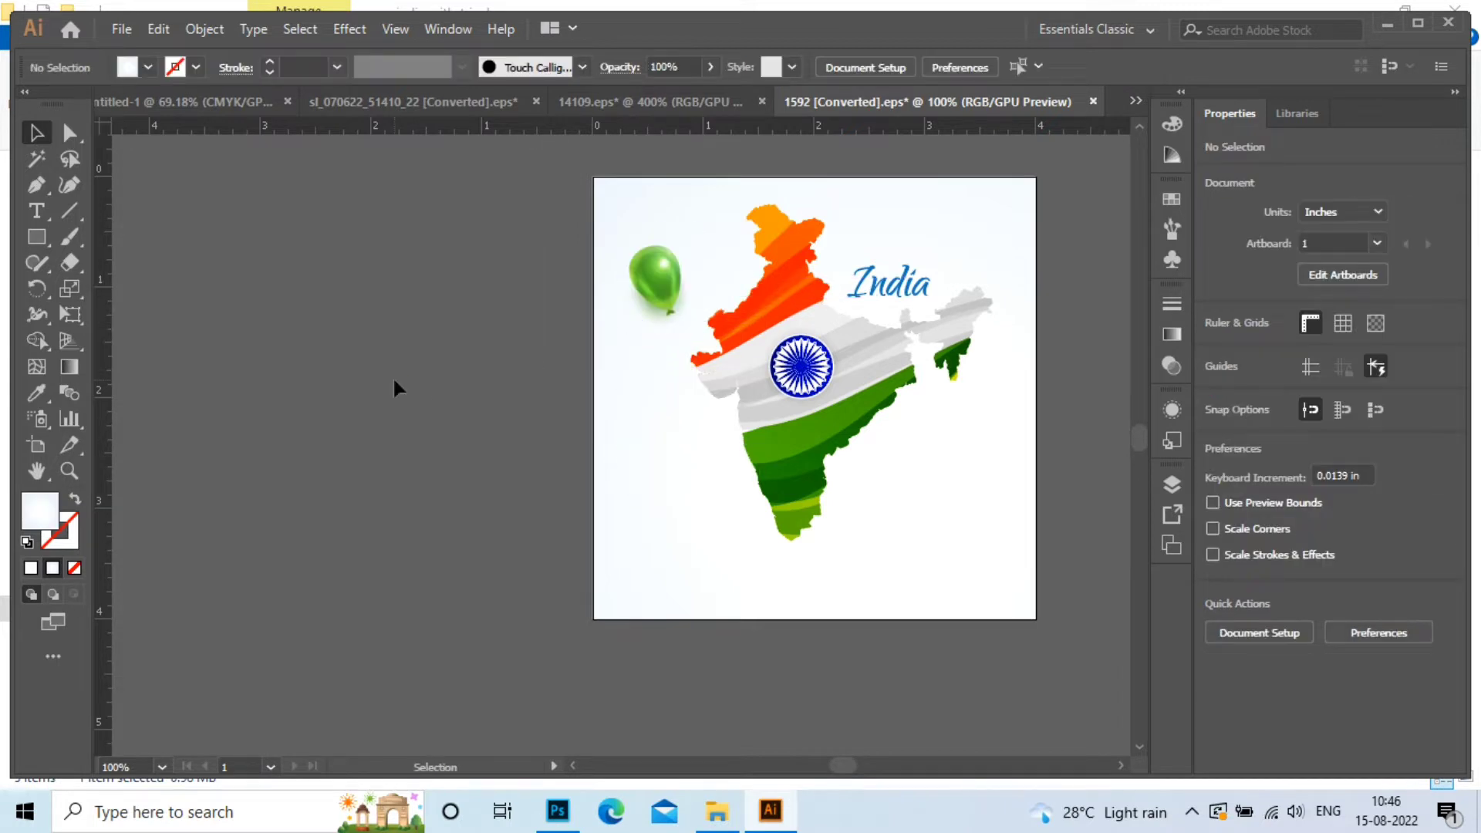
Copy the orange balloon from the sl_070622_51410_22 document into the 1592 map document.
click(587, 104)
click(420, 96)
click(799, 505)
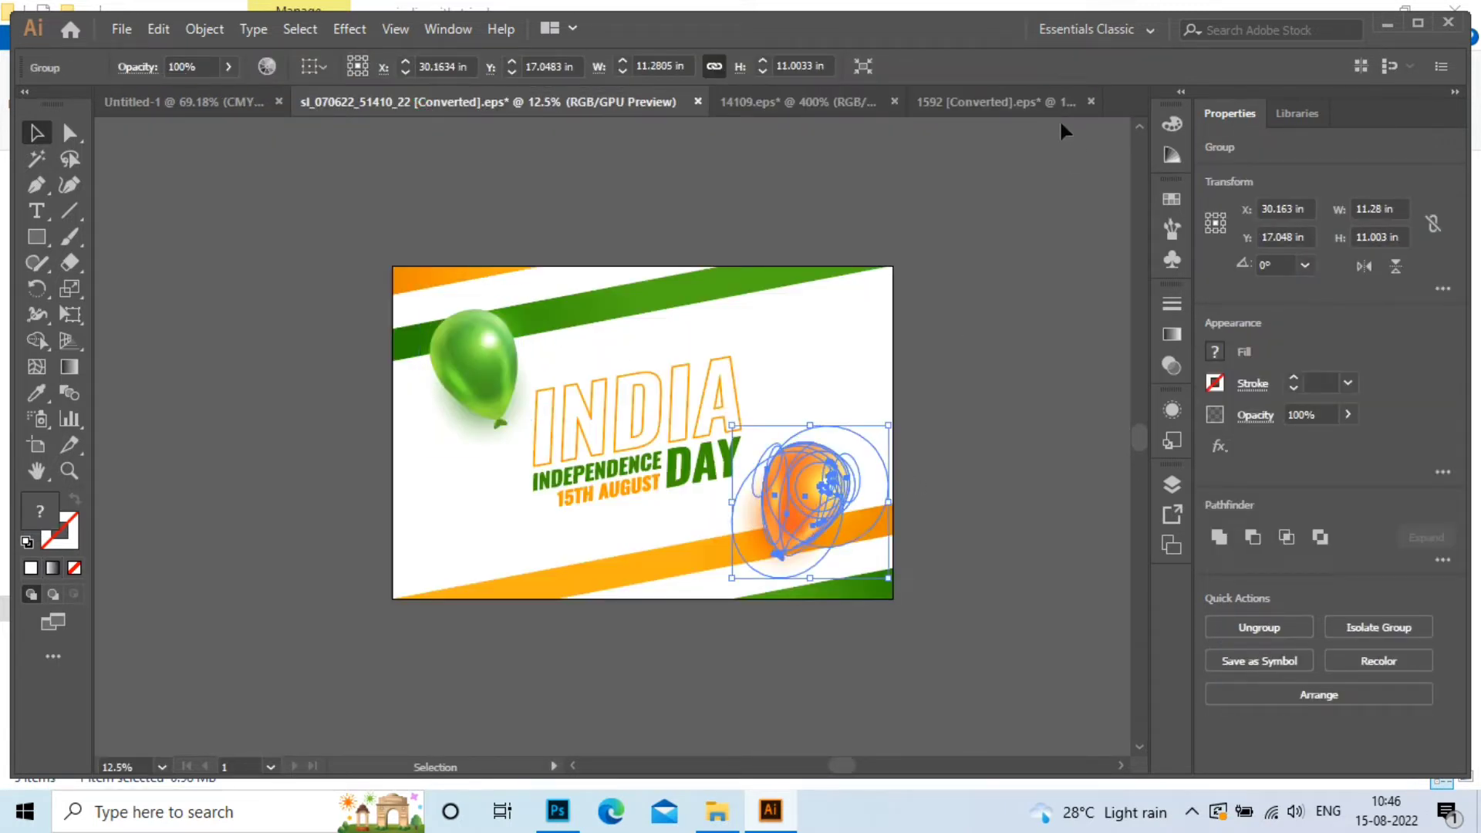
click(1046, 106)
key(ctrl+v)
scroll(830, 578, down, 4)
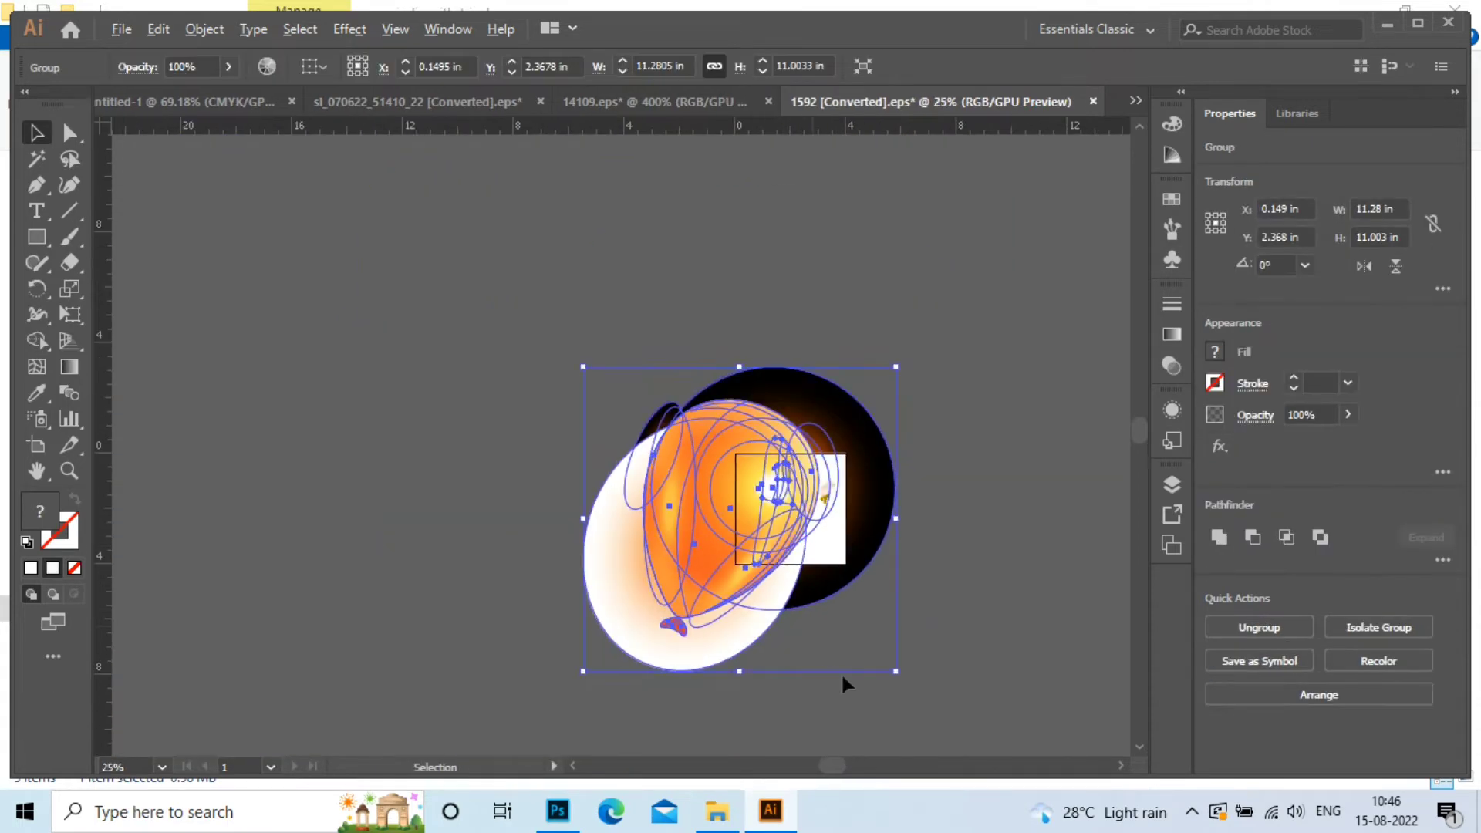
Scale the orange balloon down to about 0.98 by 0.96 in and place it in the artboard's lower-right area.
drag(710, 498, 817, 505)
click(539, 321)
key(ctrl+plus)
key(ctrl+plus)
key(ctrl+plus)
key(ctrl+plus)
key(ctrl+plus)
key(ctrl+plus)
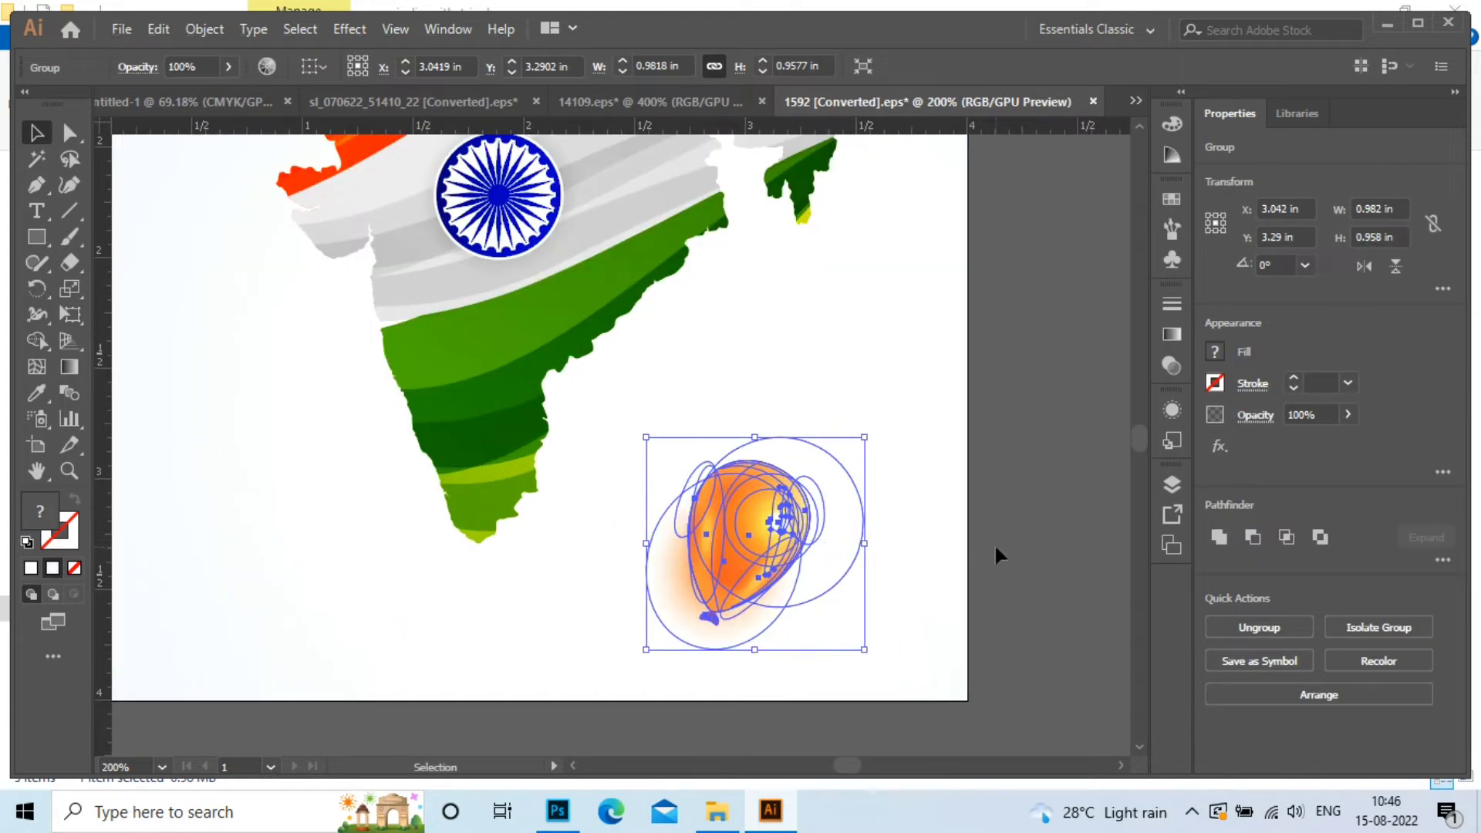
click(984, 582)
Shrink the orange balloon a little more and shift it up and right, below the map's eastern tip.
key(ctrl+minus)
key(ctrl+minus)
click(869, 559)
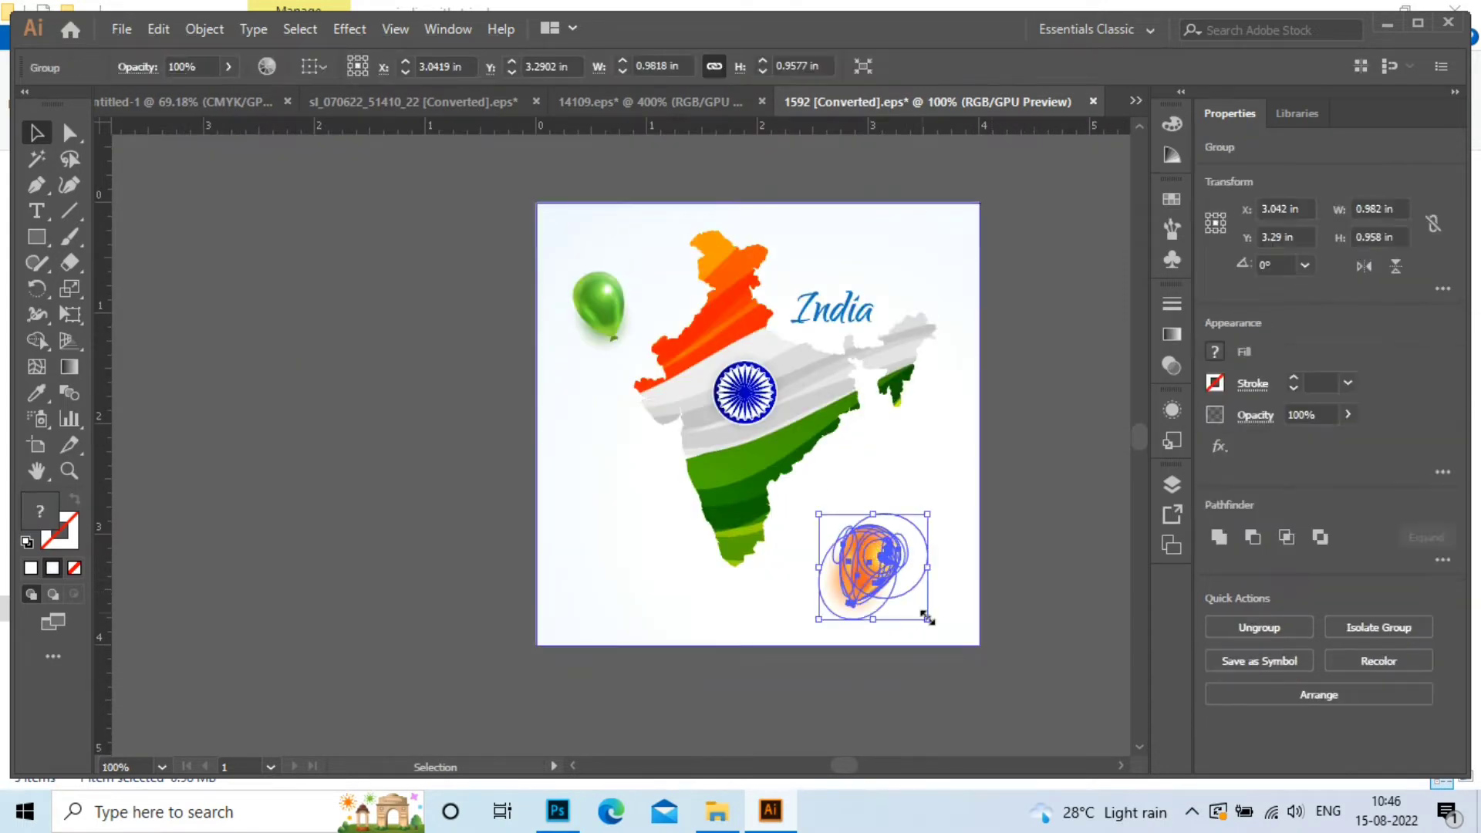
drag(929, 619, 912, 527)
click(1013, 523)
click(1045, 450)
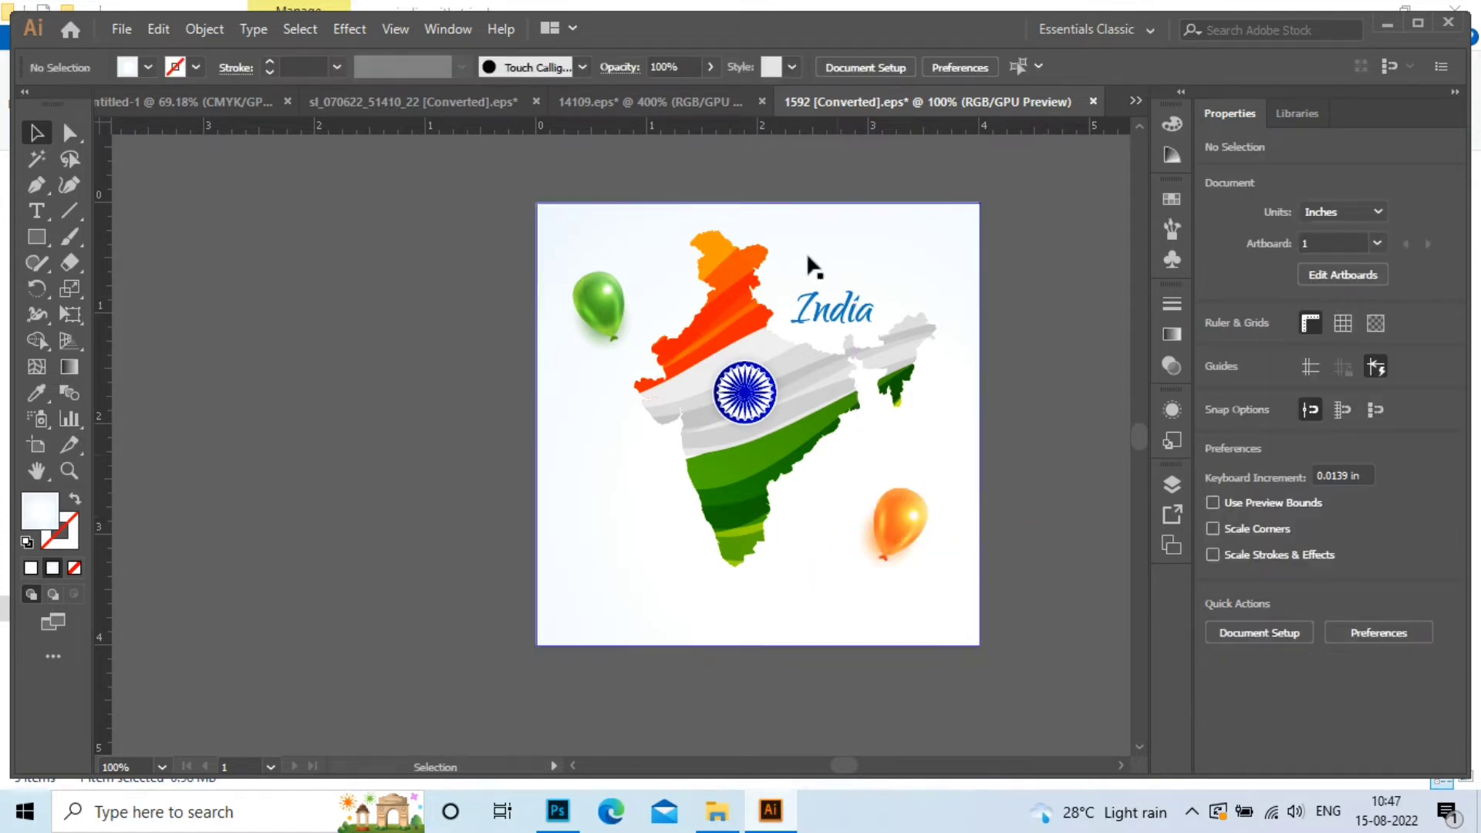
Copy the INDIA INDEPENDENCE DAY 15TH AUGUST lettering from the sl_070622_51410_22 document into the 1592 map document.
click(388, 103)
click(961, 406)
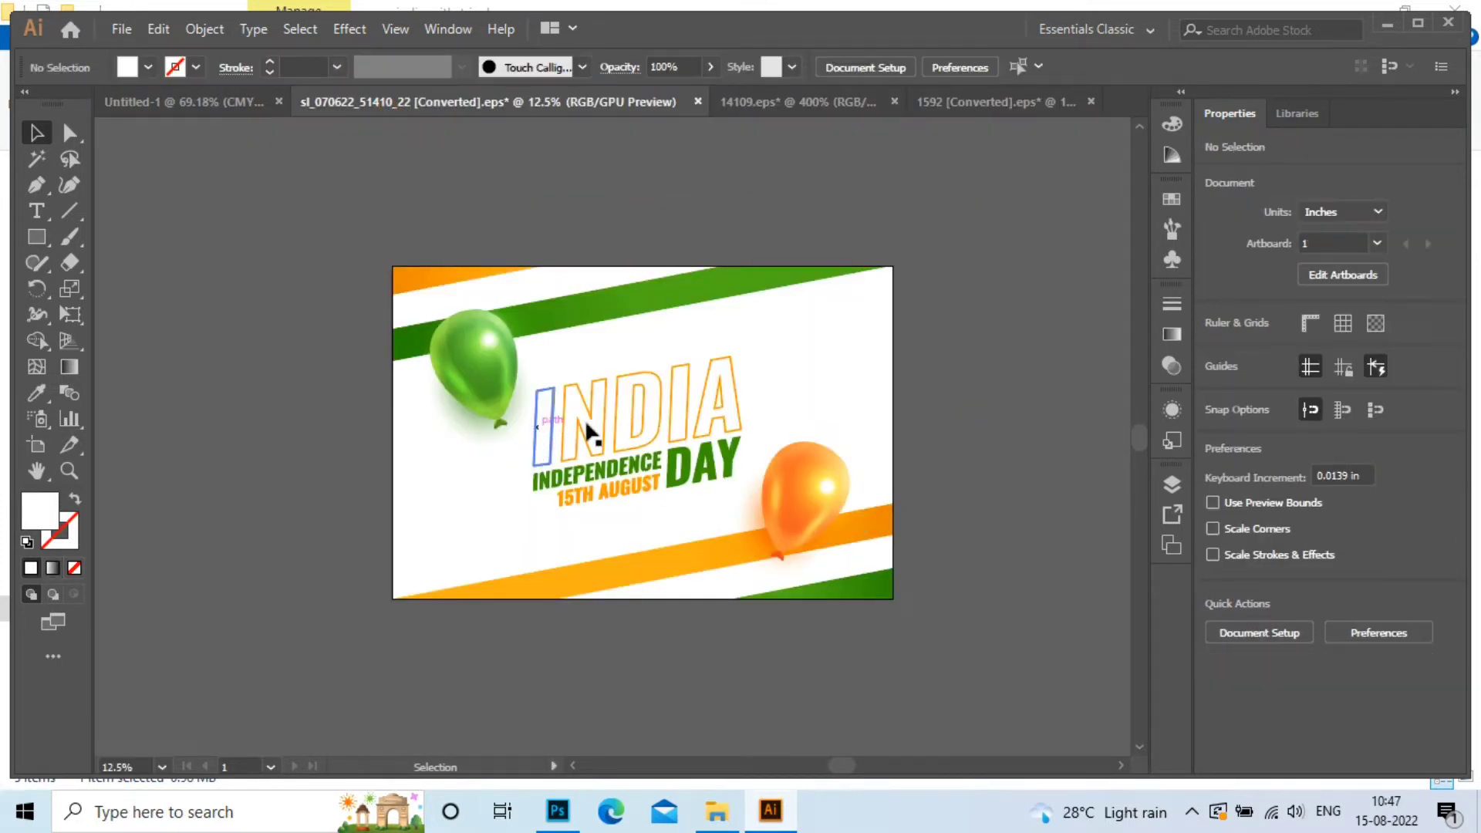
click(617, 434)
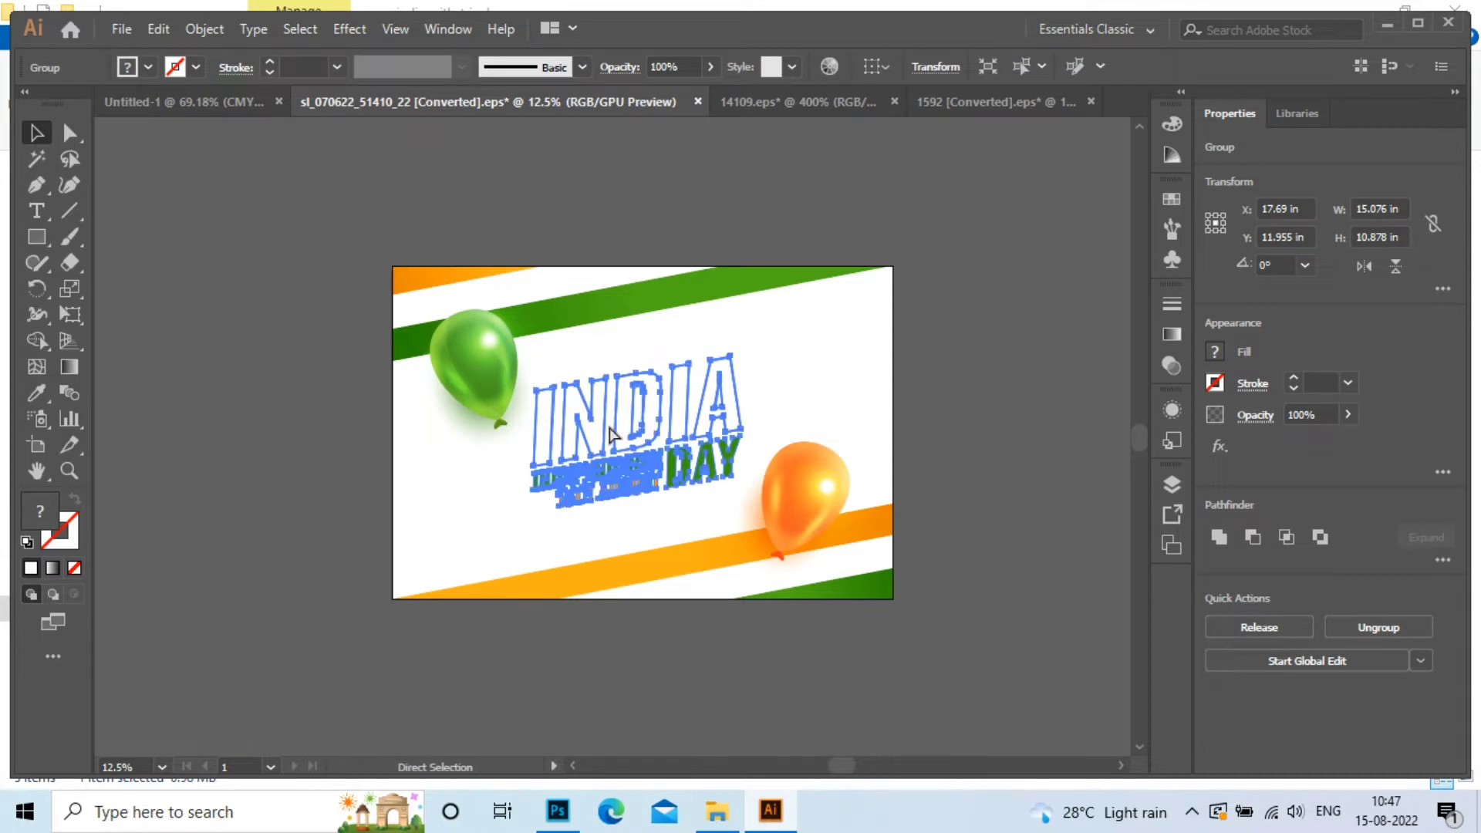
click(1018, 102)
key(ctrl+v)
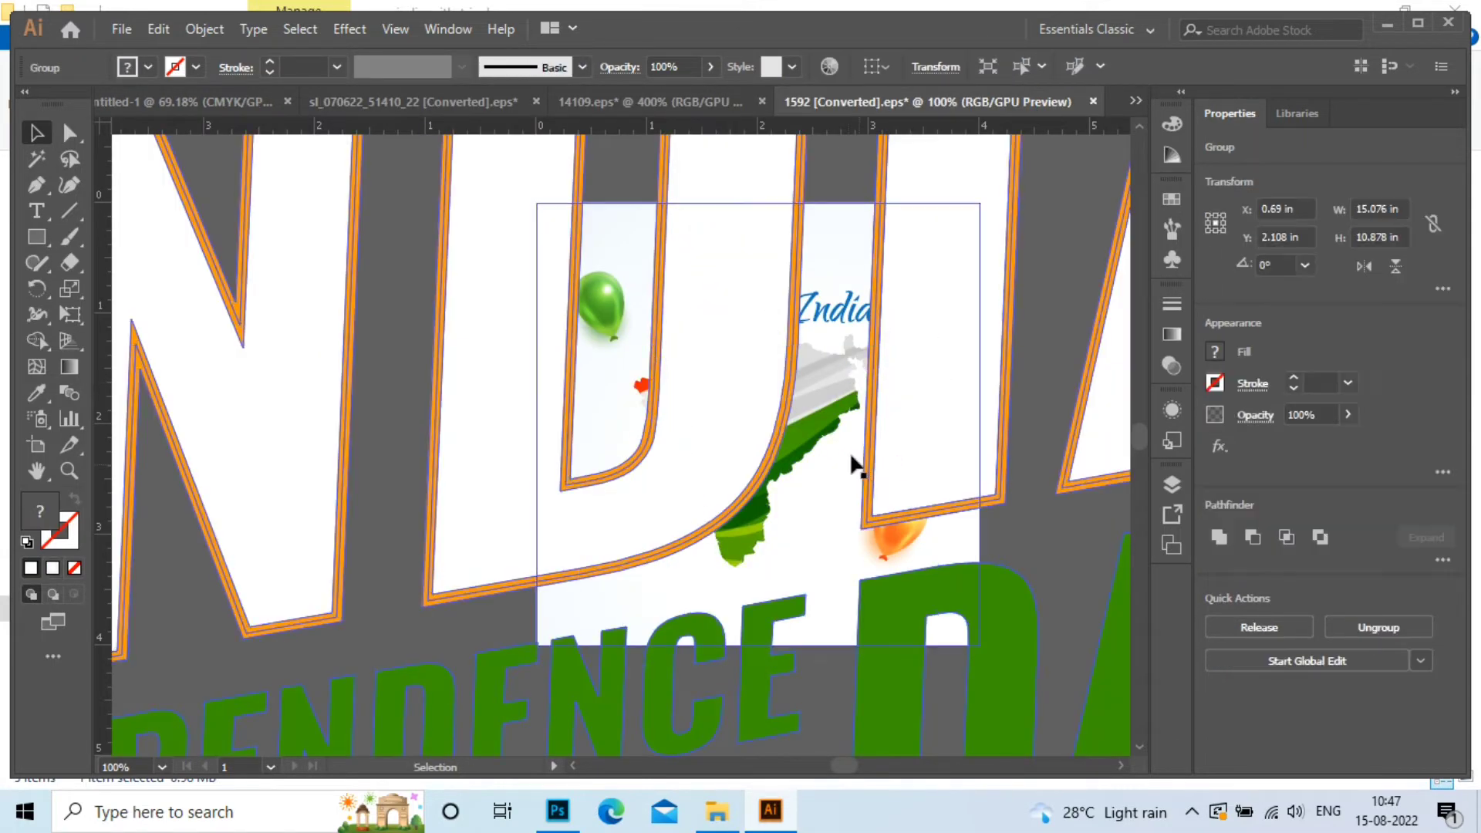
Scale the lettering down to about 2.86 by 2.07 in and move it over the artboard's lower edge.
scroll(848, 460, down, 5)
drag(791, 399, 446, 340)
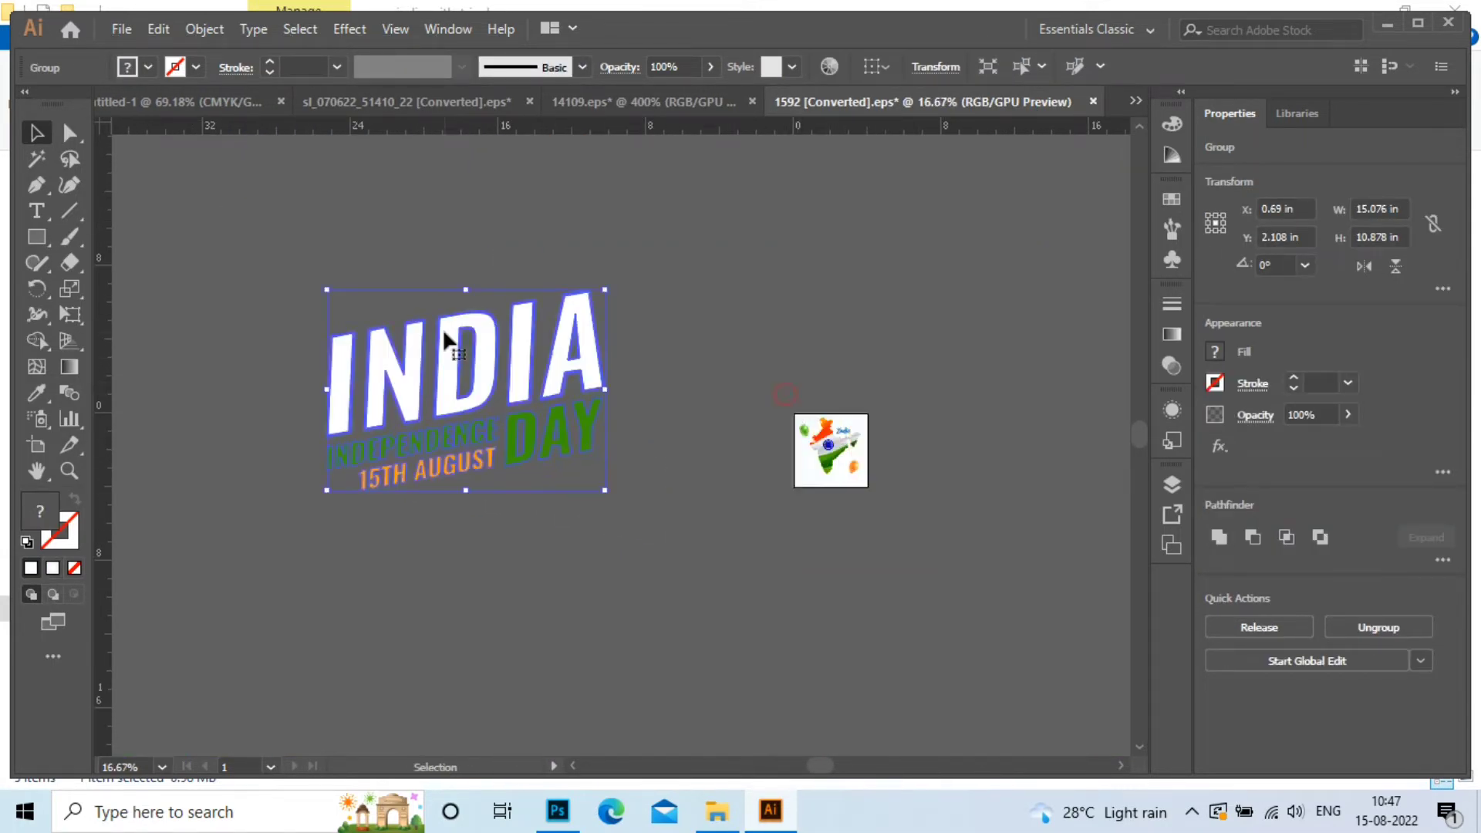
drag(522, 385, 792, 503)
click(460, 476)
scroll(793, 540, up, 6)
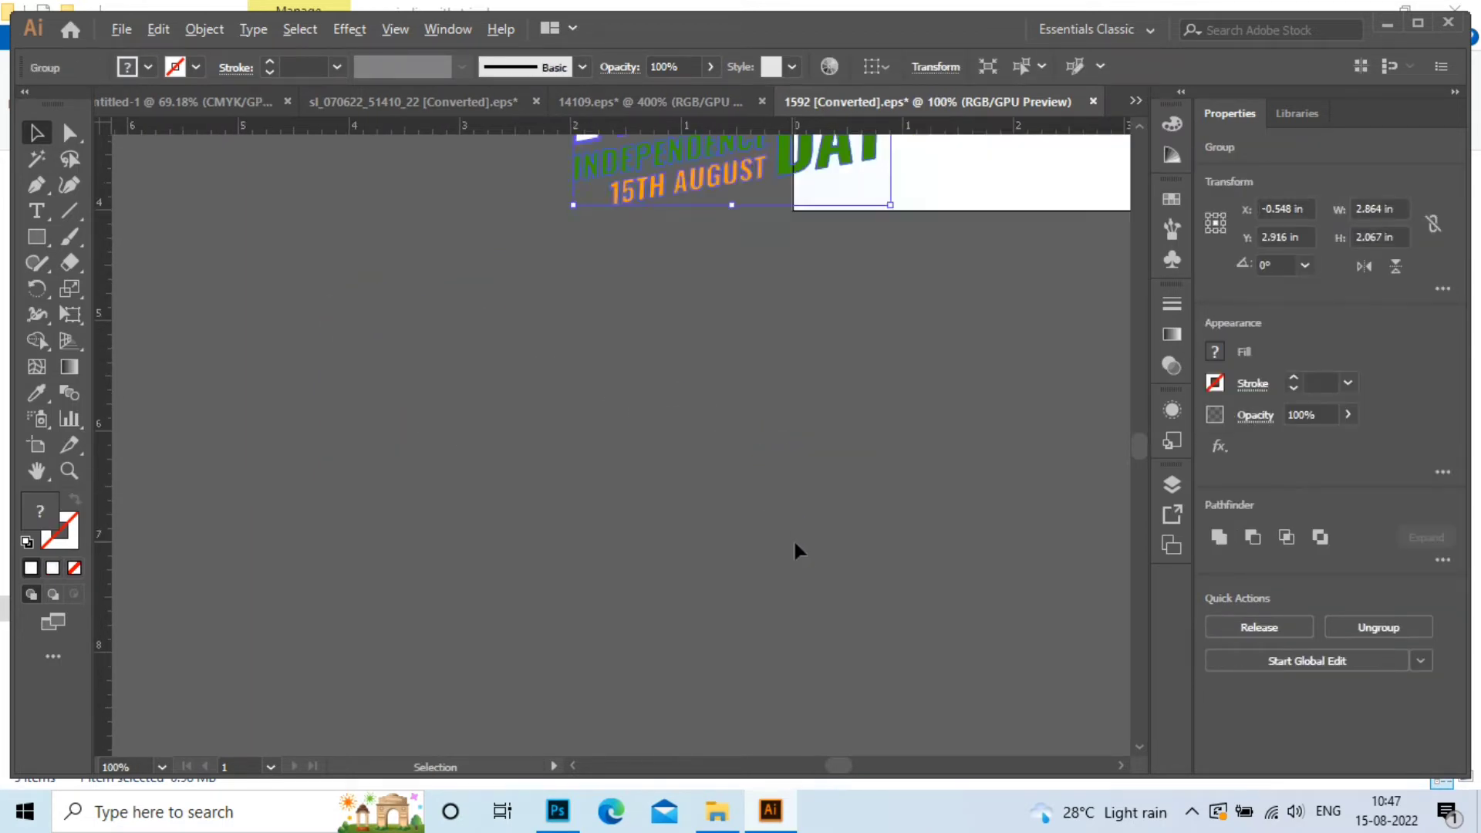
drag(886, 364, 684, 635)
drag(705, 510, 633, 649)
drag(394, 329, 822, 494)
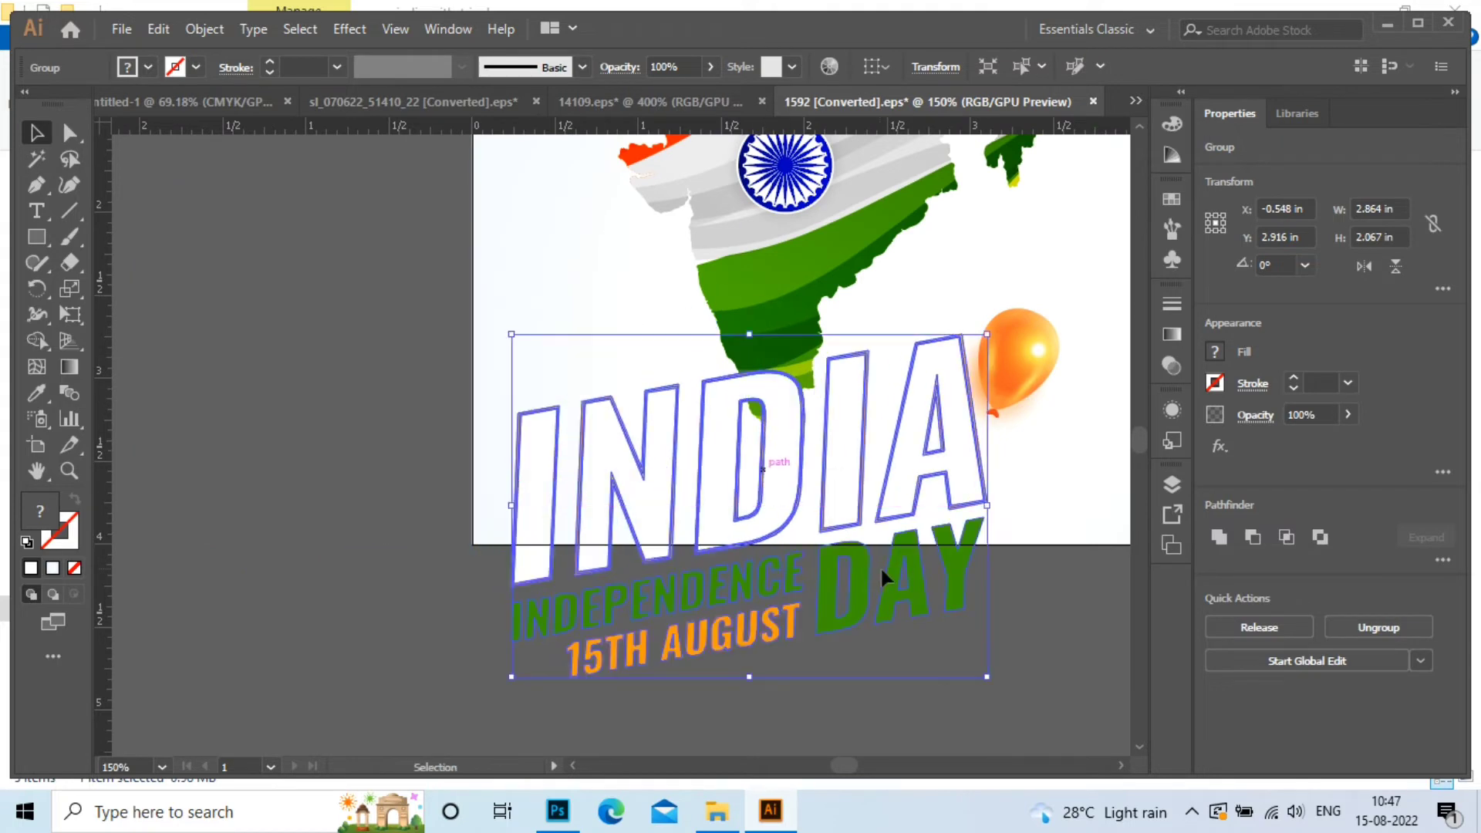
Shrink the lettering to about 1.29 by 0.93 in and leave it in the artboard's lower-left area.
drag(985, 673, 823, 490)
drag(591, 376, 736, 439)
key(ctrl+z)
click(693, 669)
scroll(654, 637, down, 2)
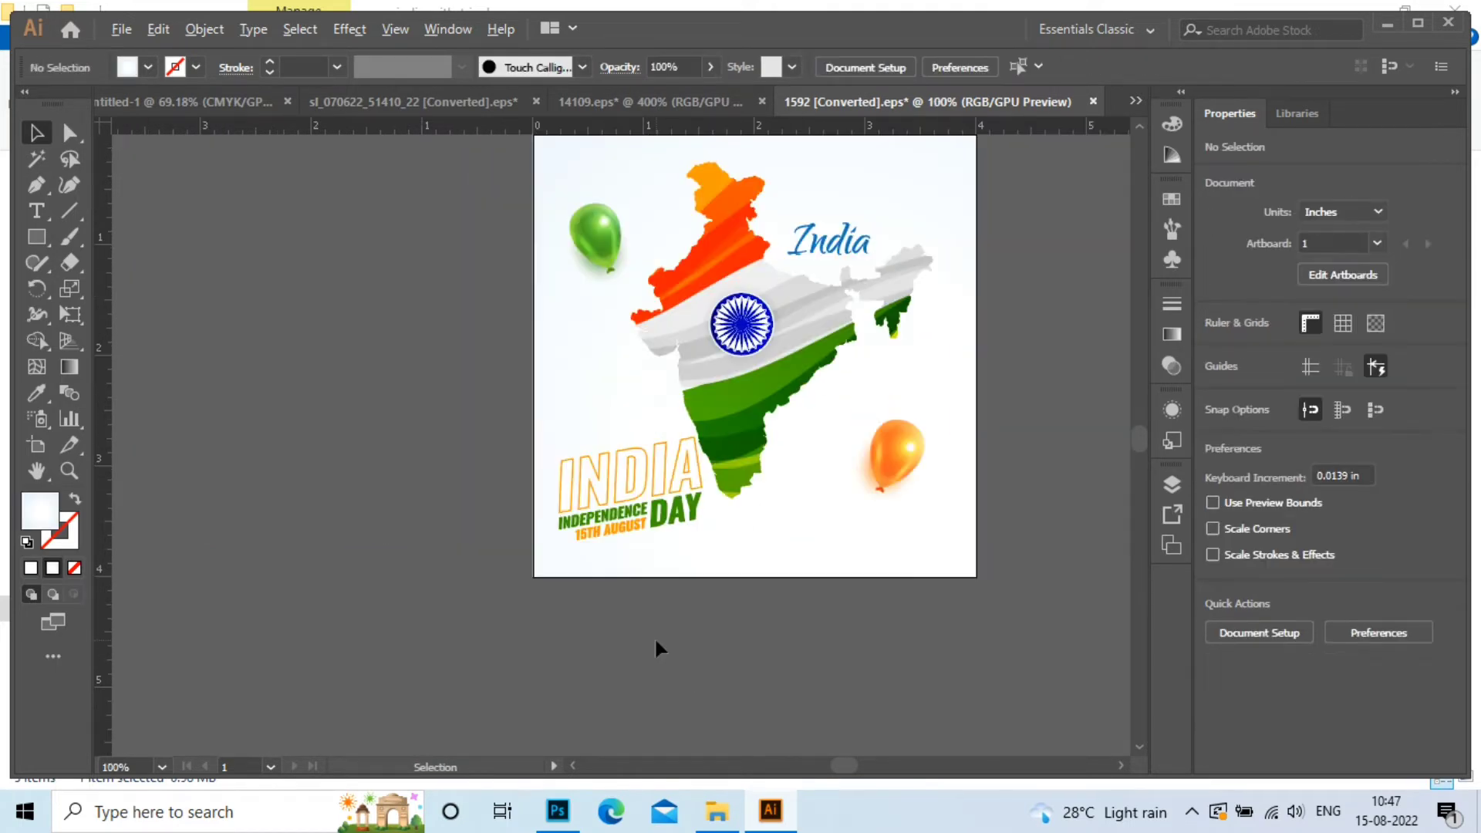
Reduce the lettering to about 0.87 by 0.63 in and place it directly below the map's southern tip.
drag(661, 543, 734, 554)
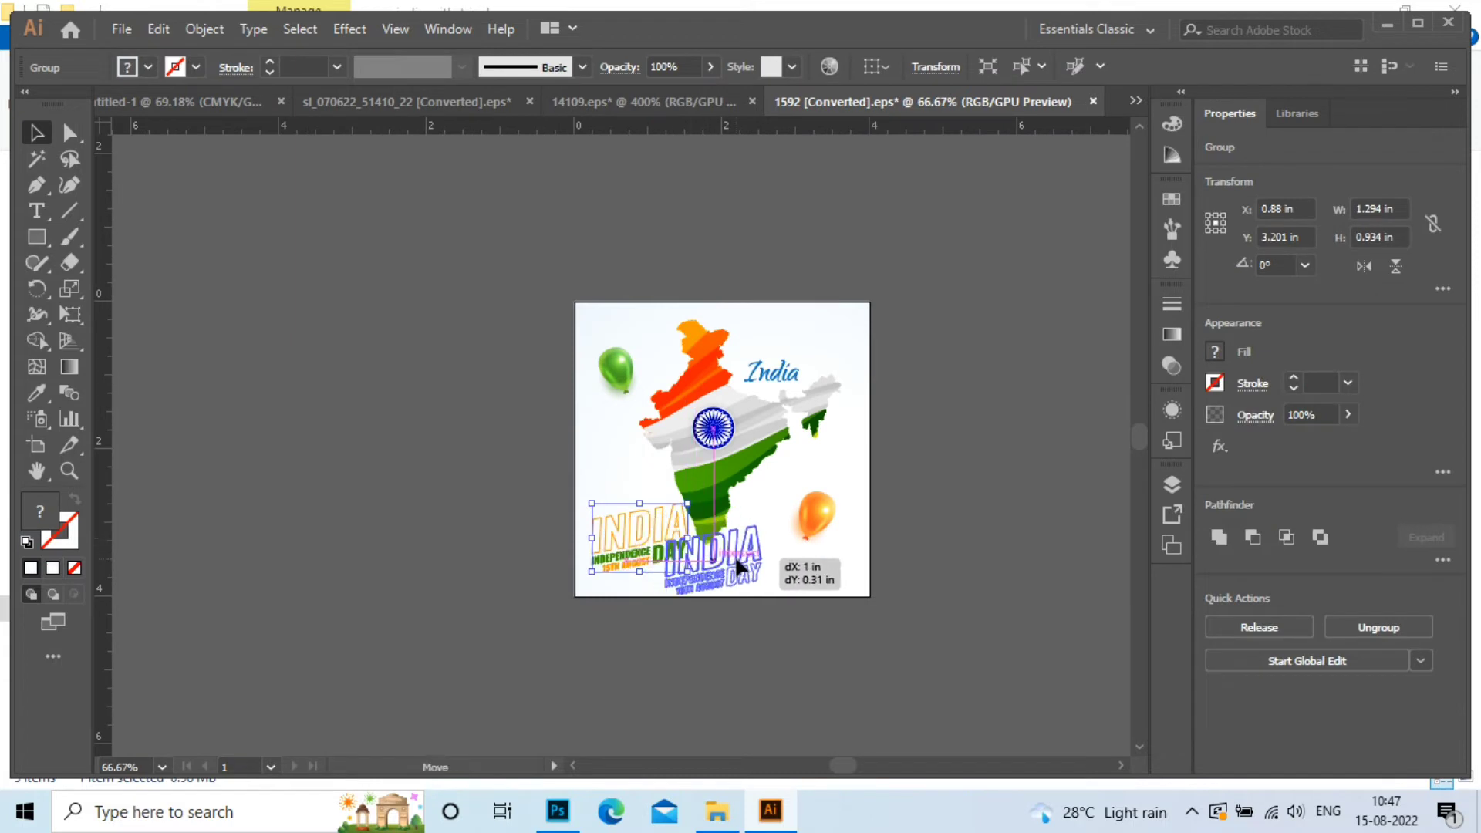
click(764, 668)
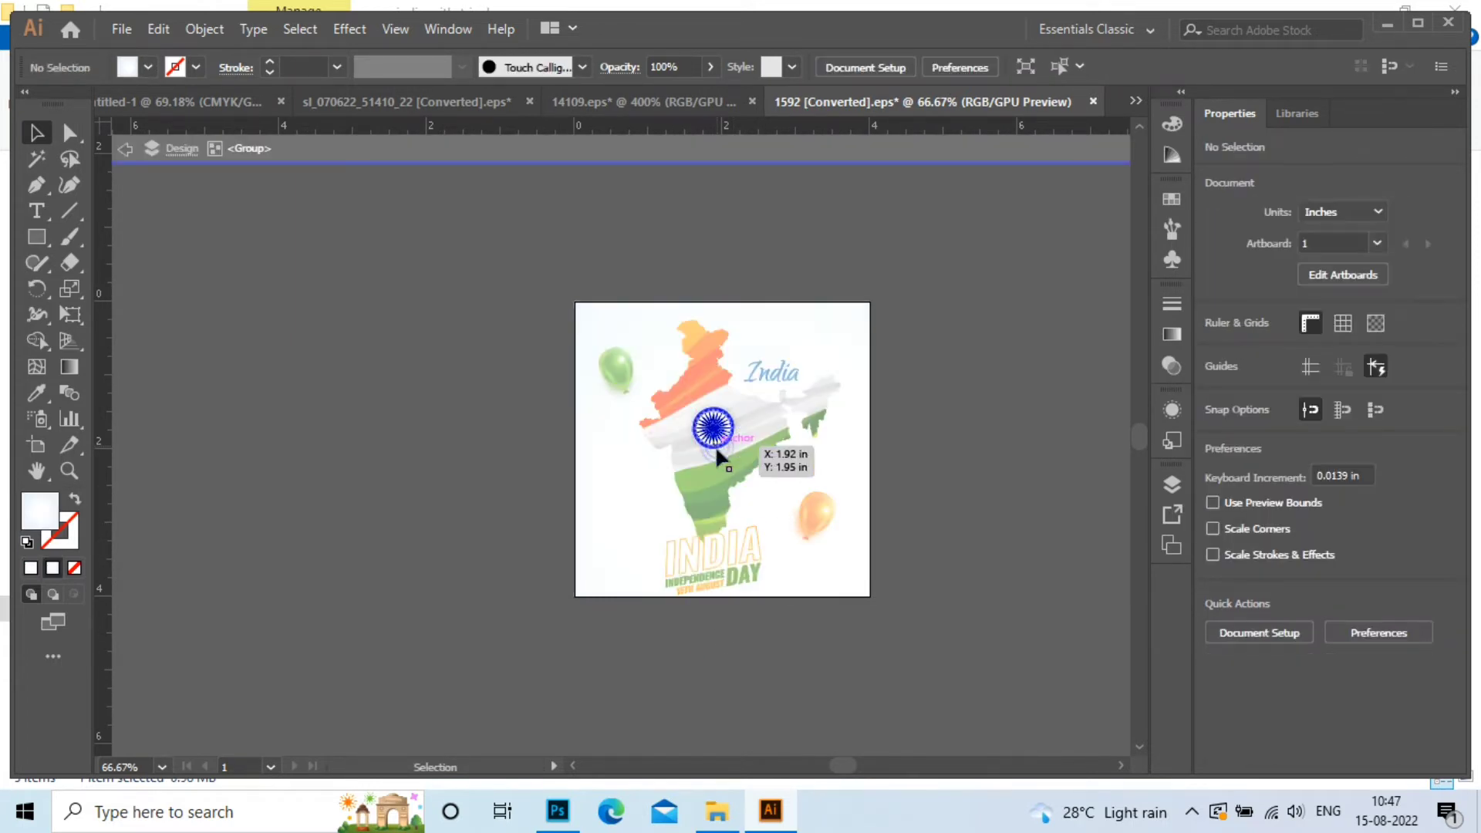
click(727, 584)
scroll(744, 593, up, 3)
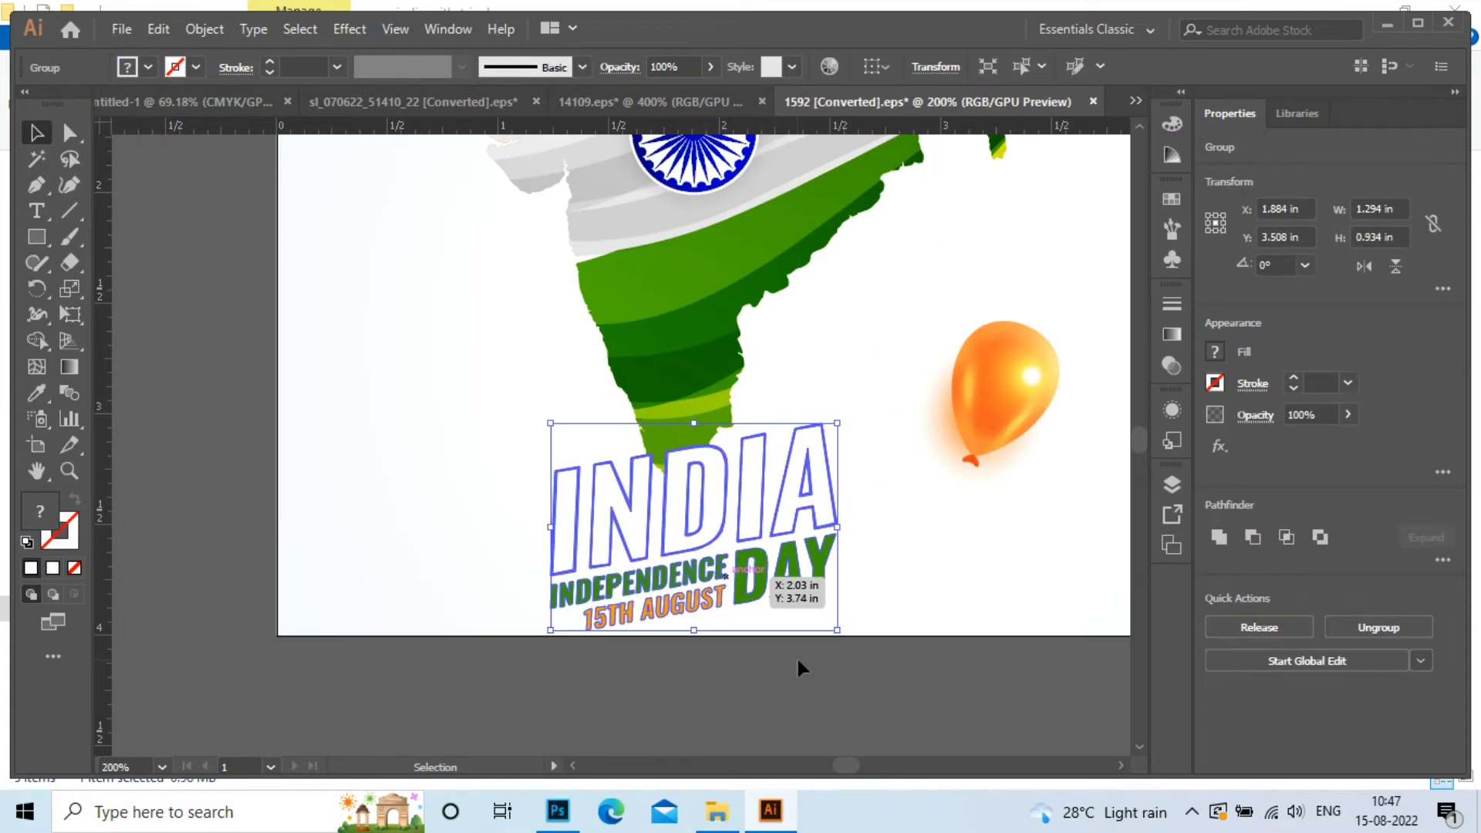
click(770, 557)
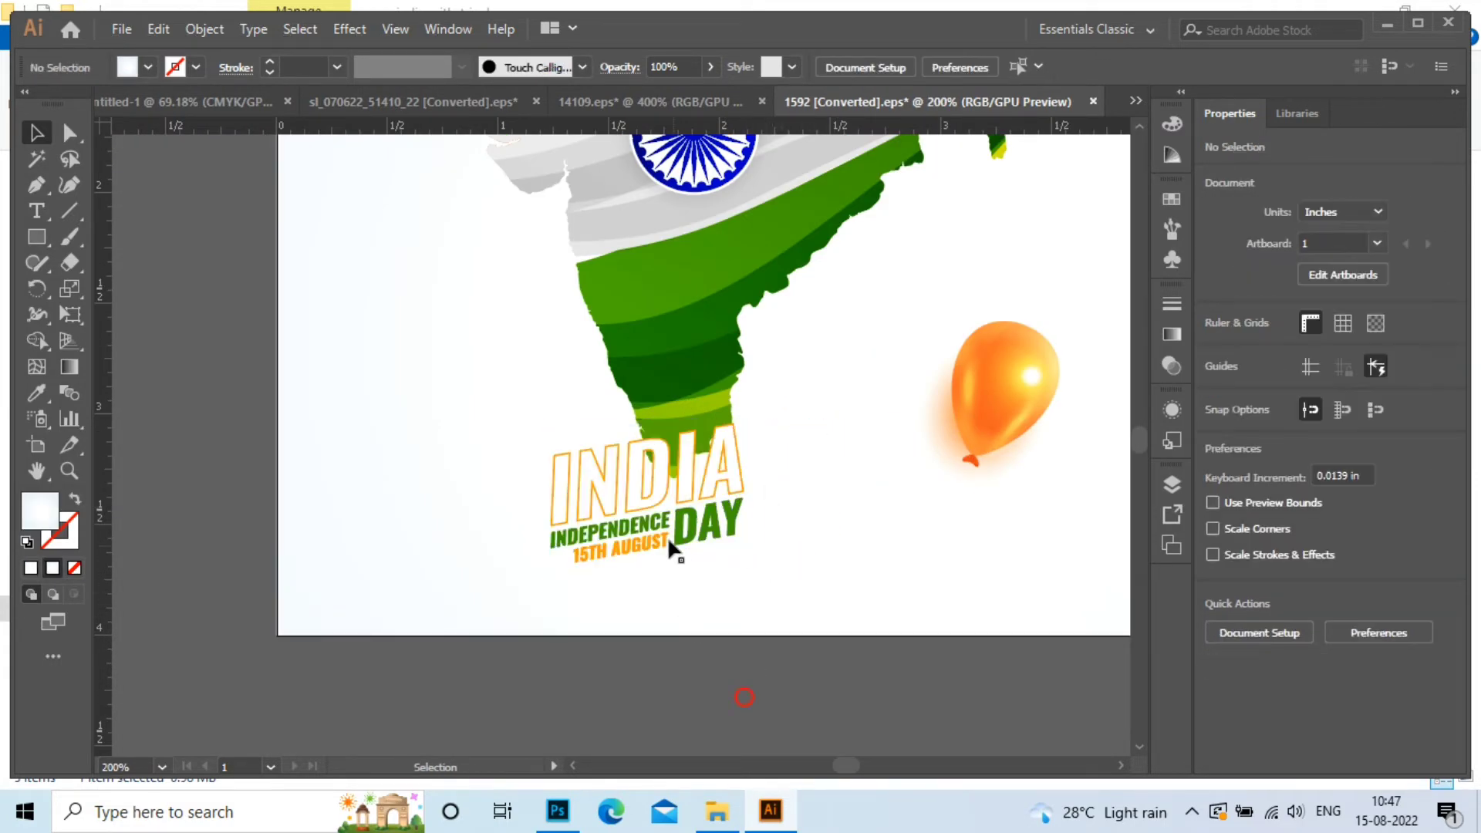
drag(642, 505, 689, 560)
key(ctrl+z)
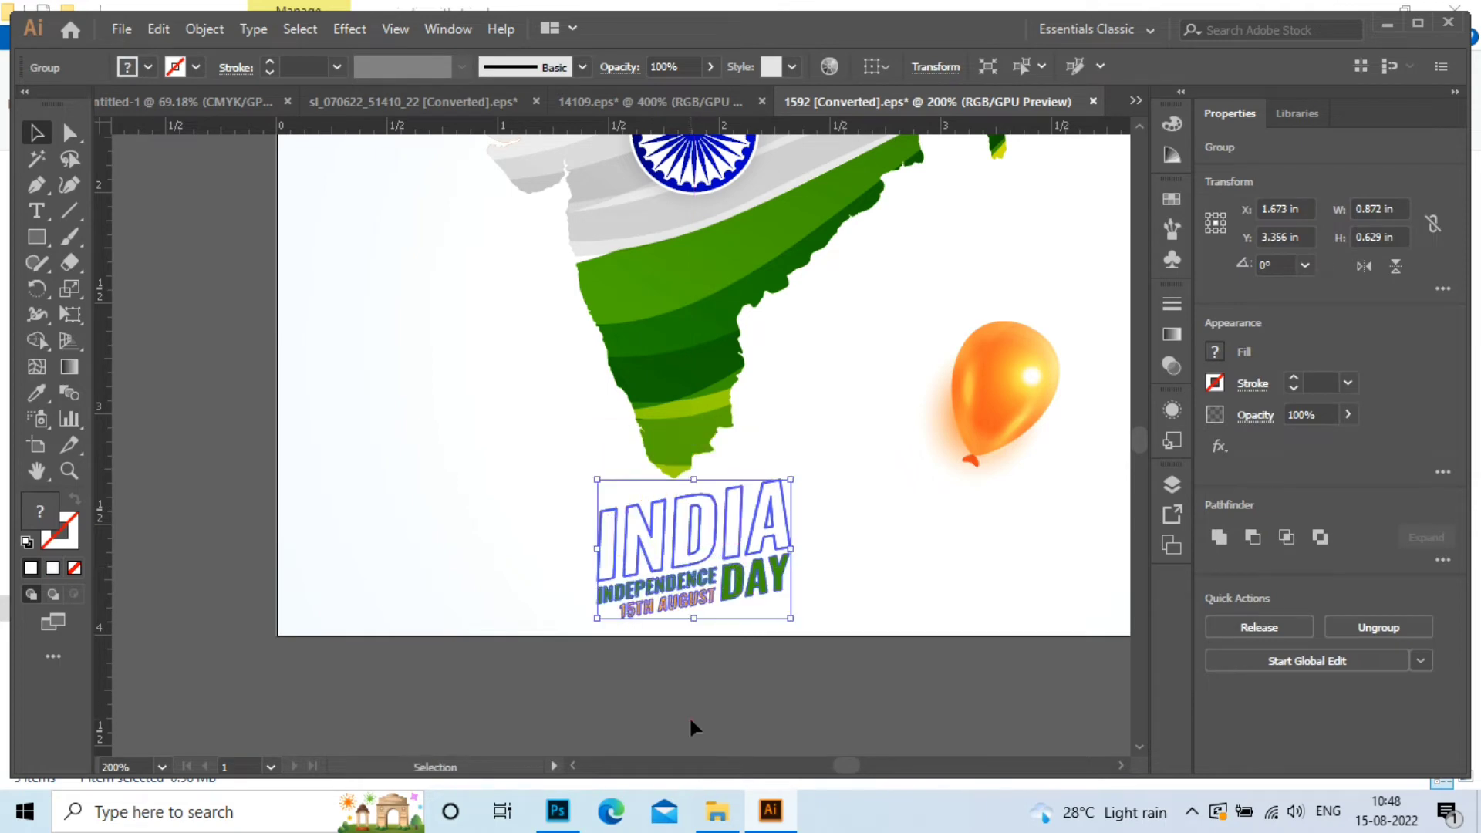
click(639, 679)
key(ctrl+0)
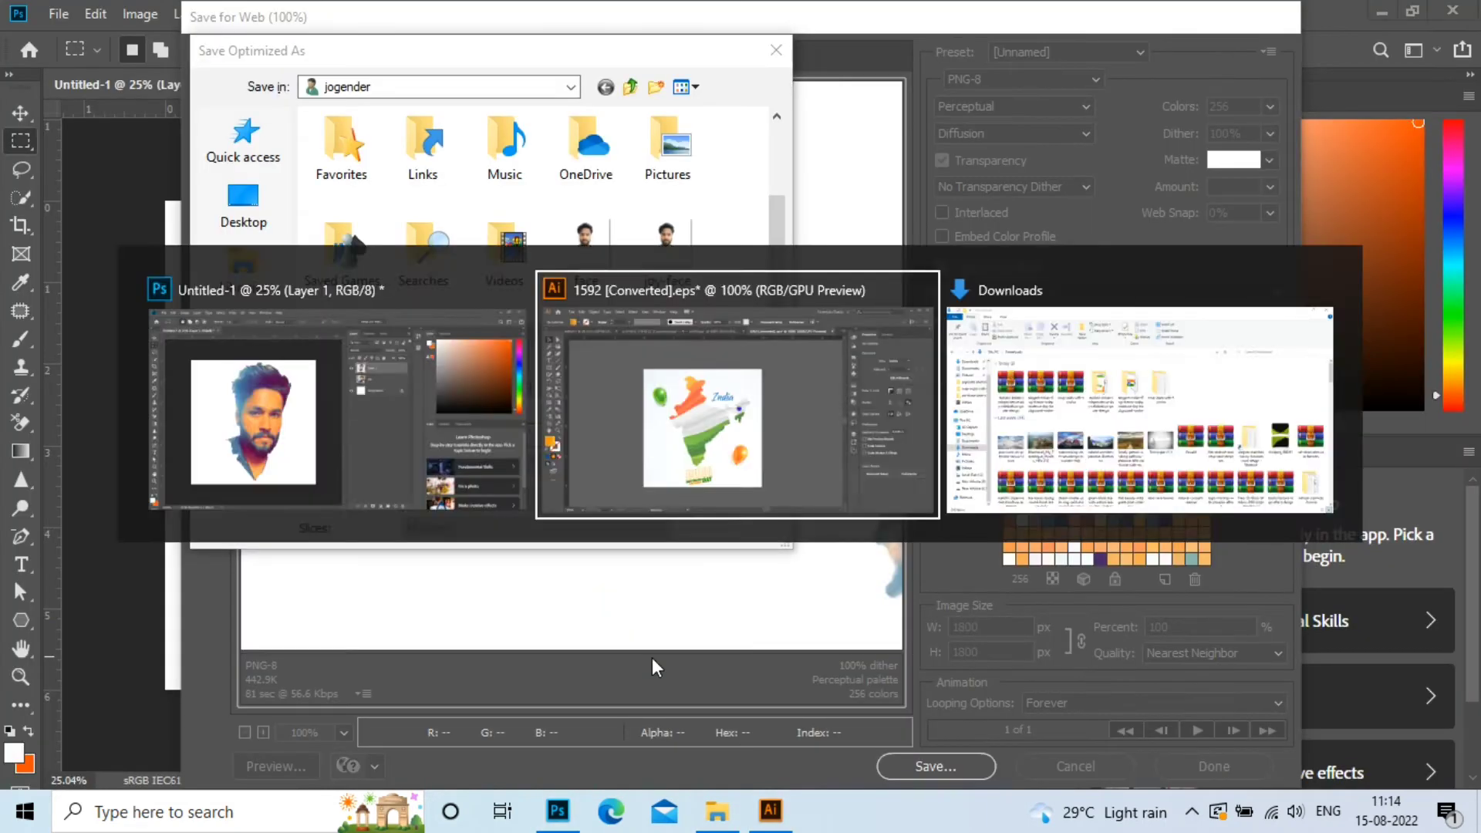
Switch to Illustrator and paste the cut-out portrait Untitled-1.png into the 1592 map document.
key(alt+Tab)
key(ctrl+v)
scroll(630, 529, down, 7)
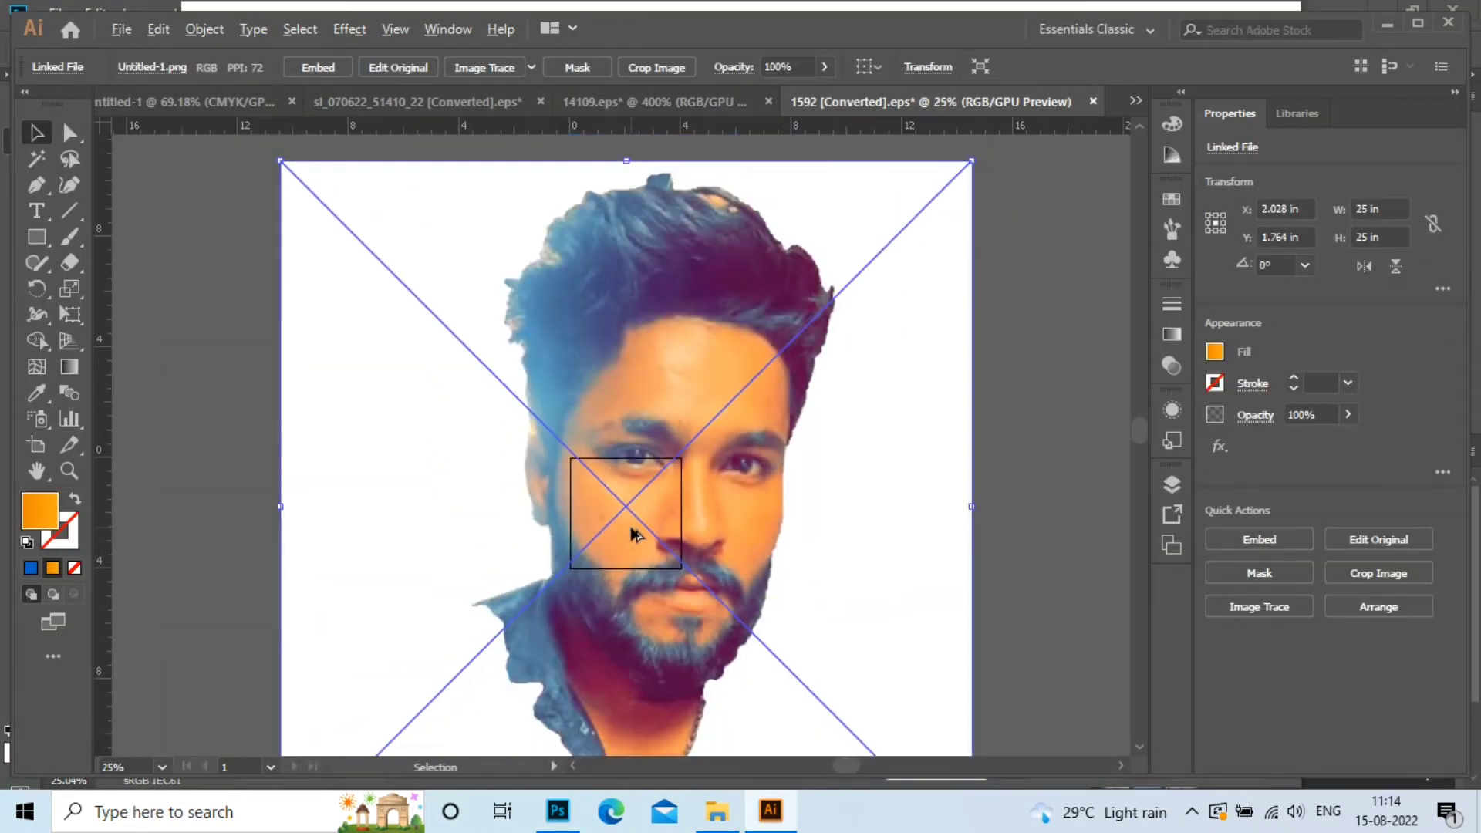
Scale the portrait down to about 1.09 in square over the middle of the India map.
drag(741, 634, 621, 521)
scroll(724, 560, up, 6)
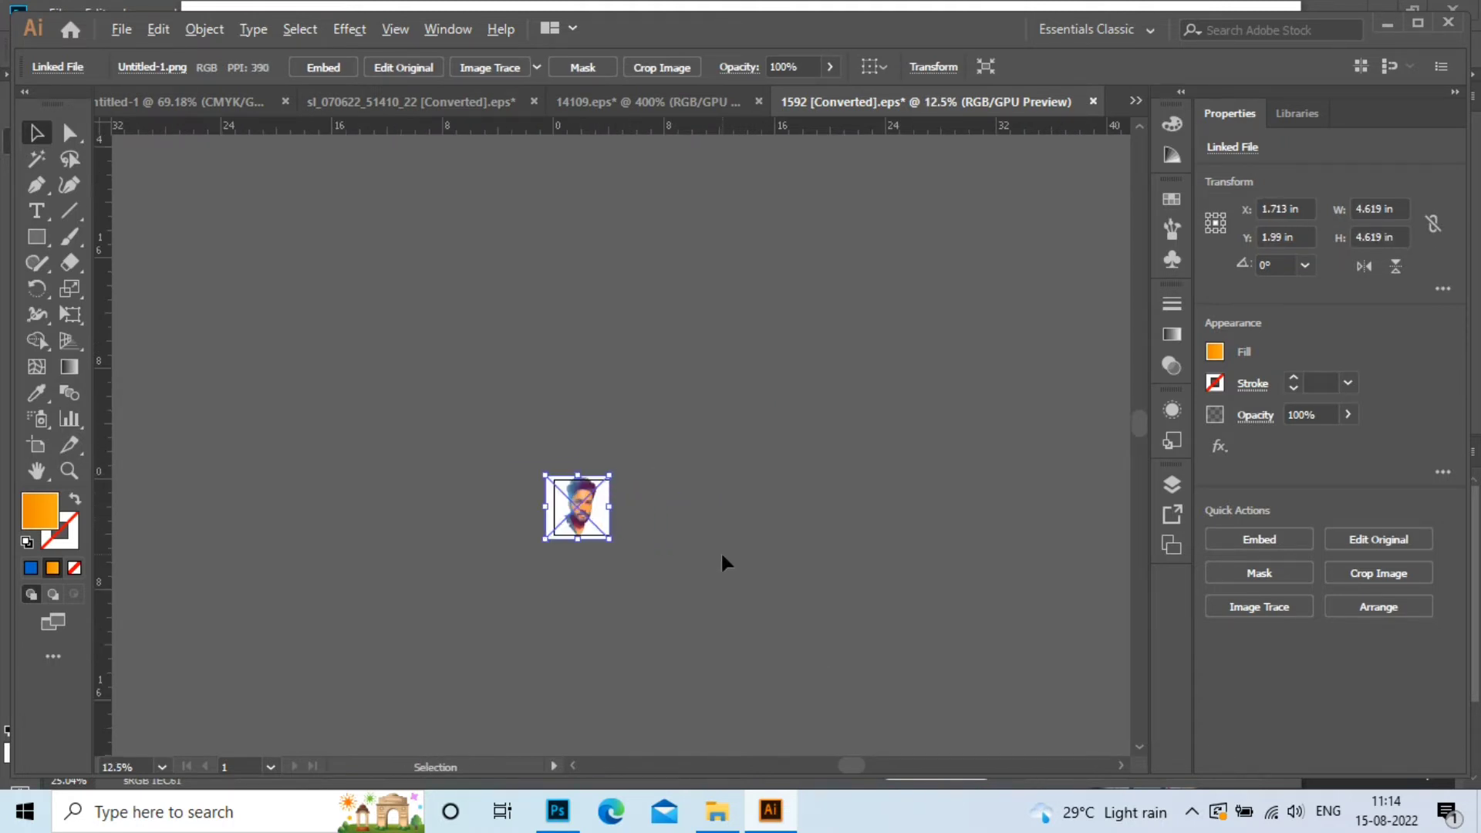
drag(456, 403, 1224, 576)
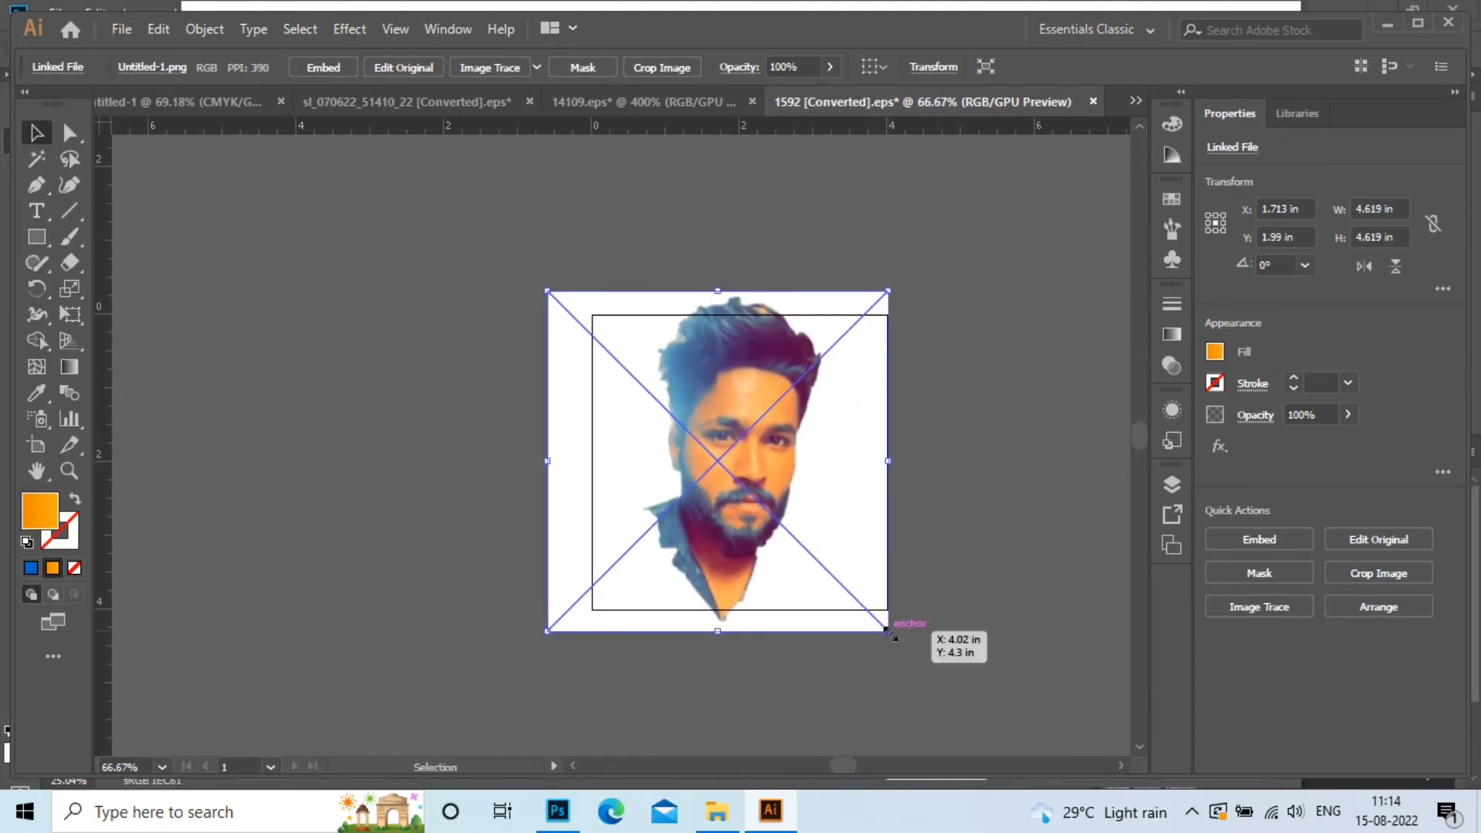
drag(890, 632, 685, 420)
key(ctrl+shift+a)
scroll(734, 445, up, 4)
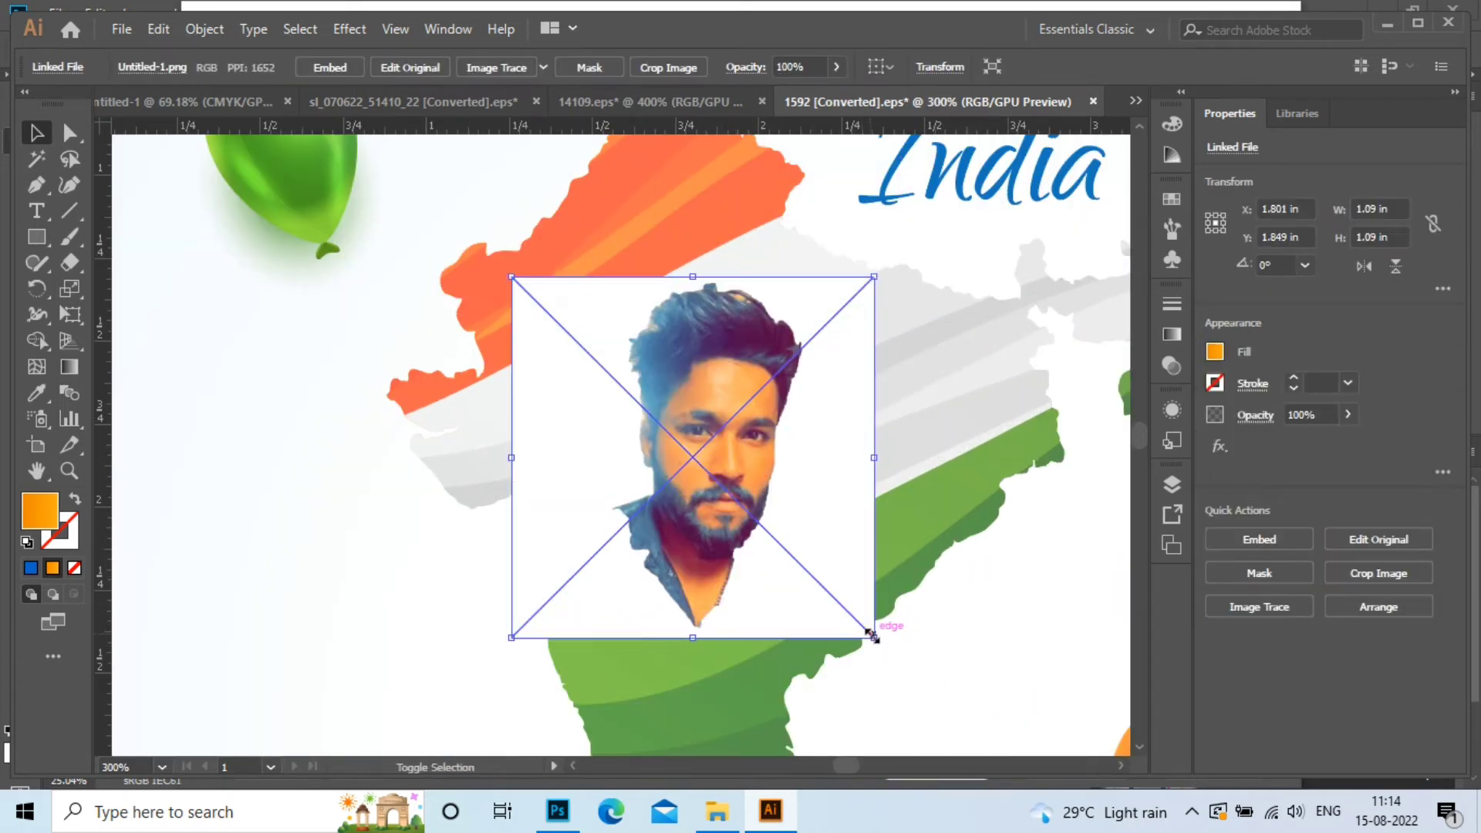
Enlarge the portrait to about 1.52 in square and recentre it over the map's middle.
drag(874, 635, 1017, 743)
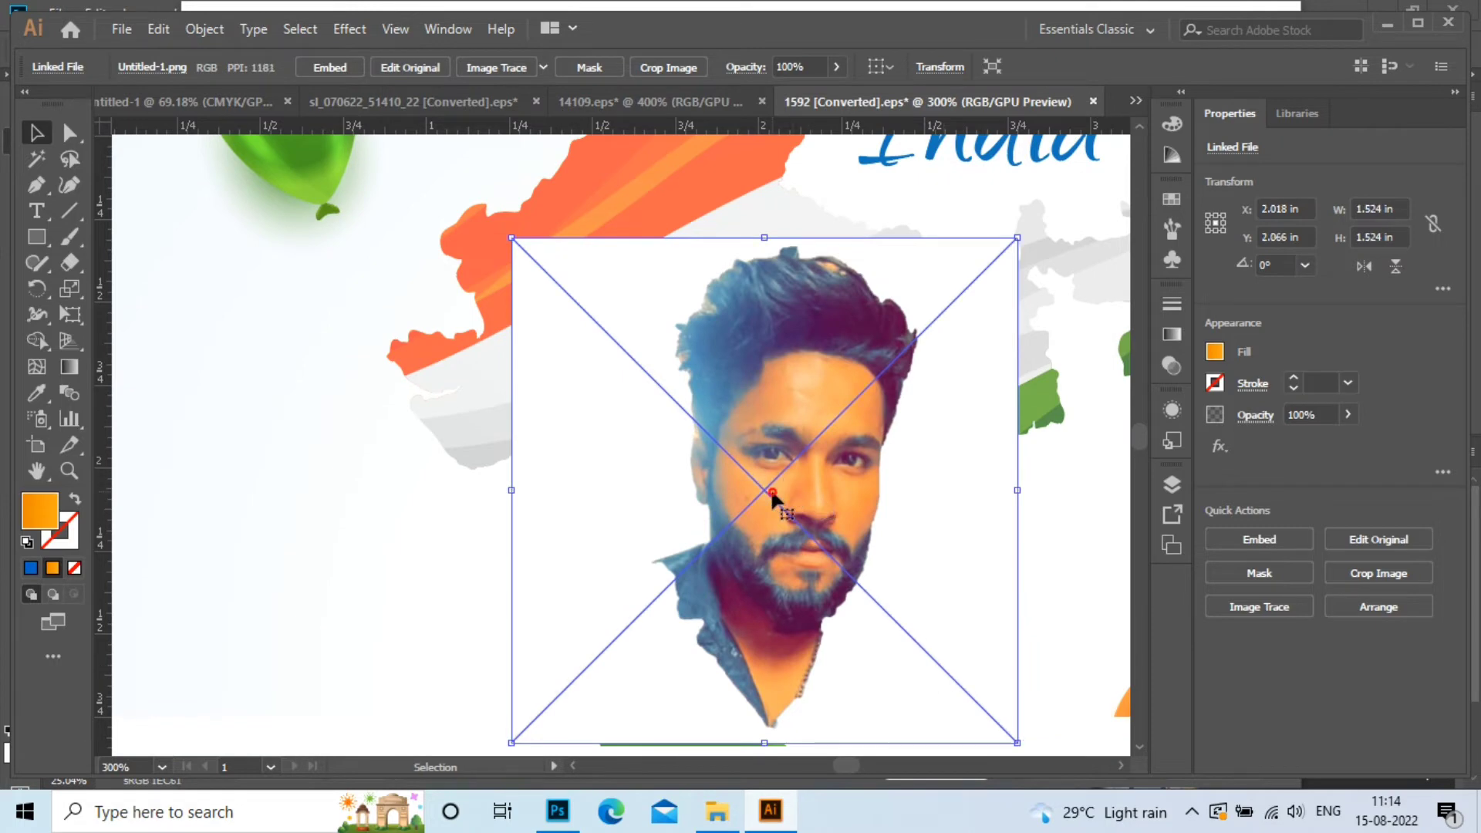
drag(771, 488, 708, 415)
scroll(709, 415, down, 2)
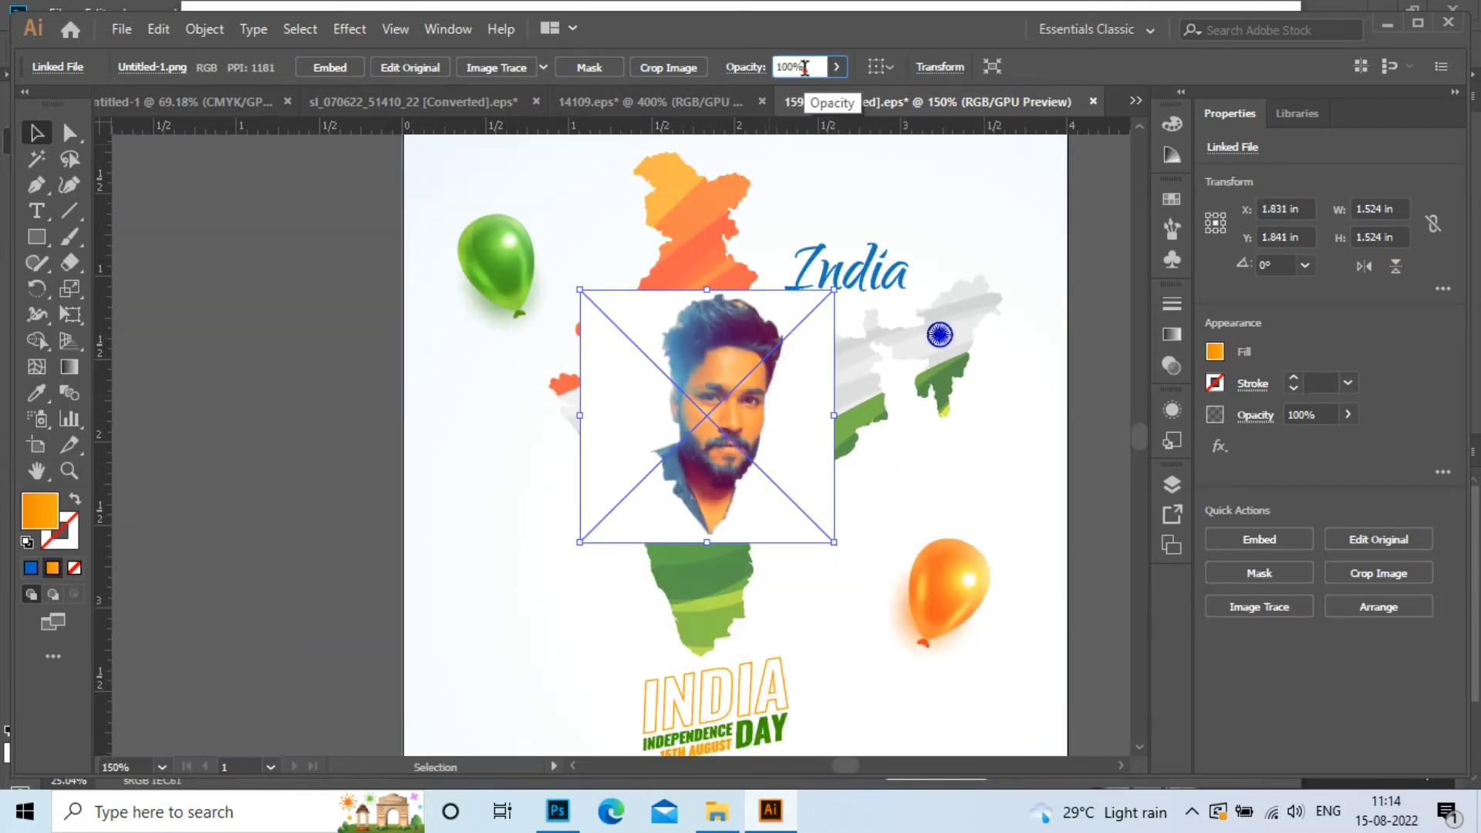
Lower the portrait's opacity to 38% so the map shows through it.
scroll(804, 68, down, 20)
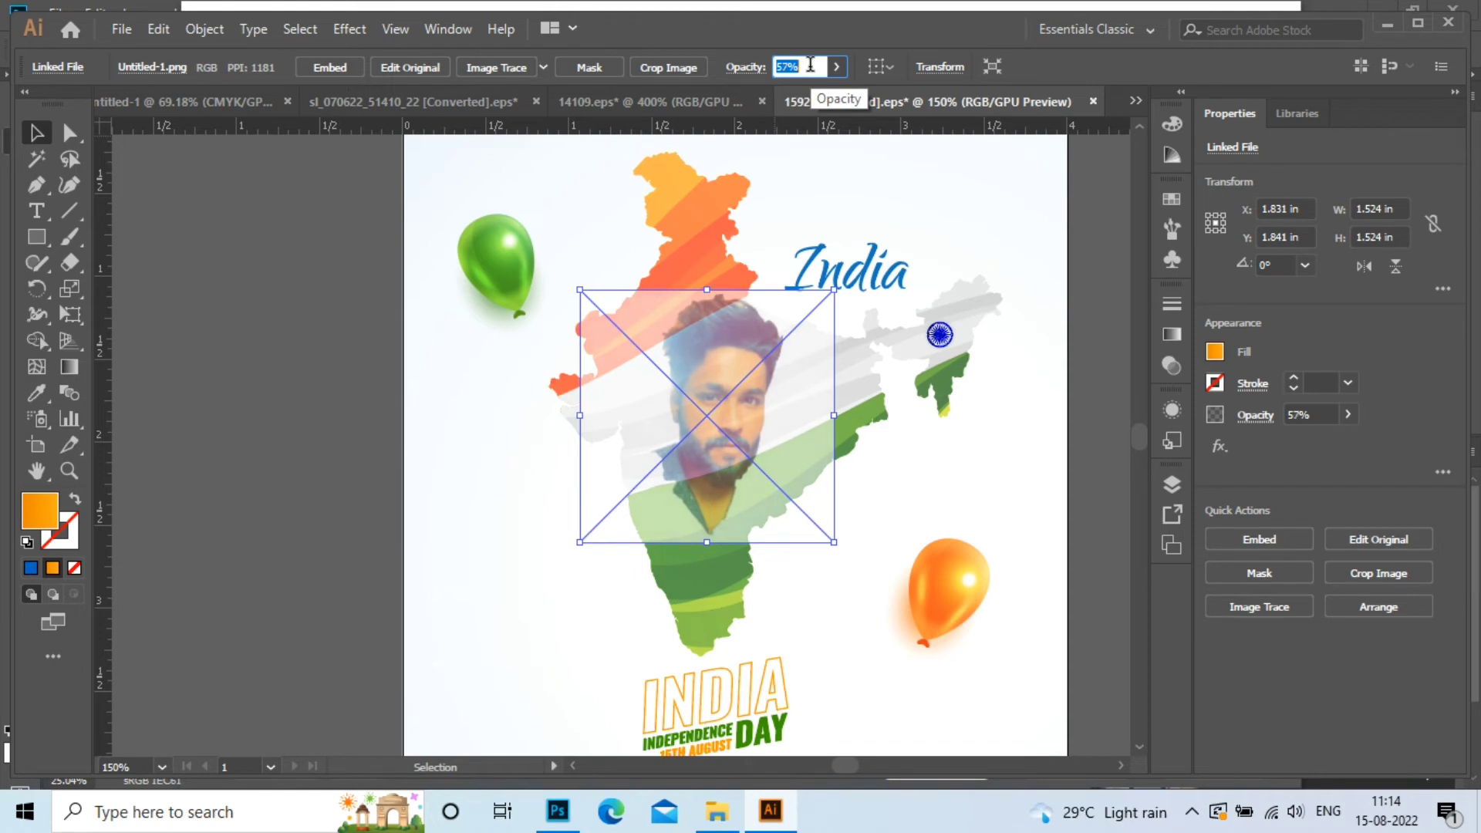
scroll(810, 65, up, 20)
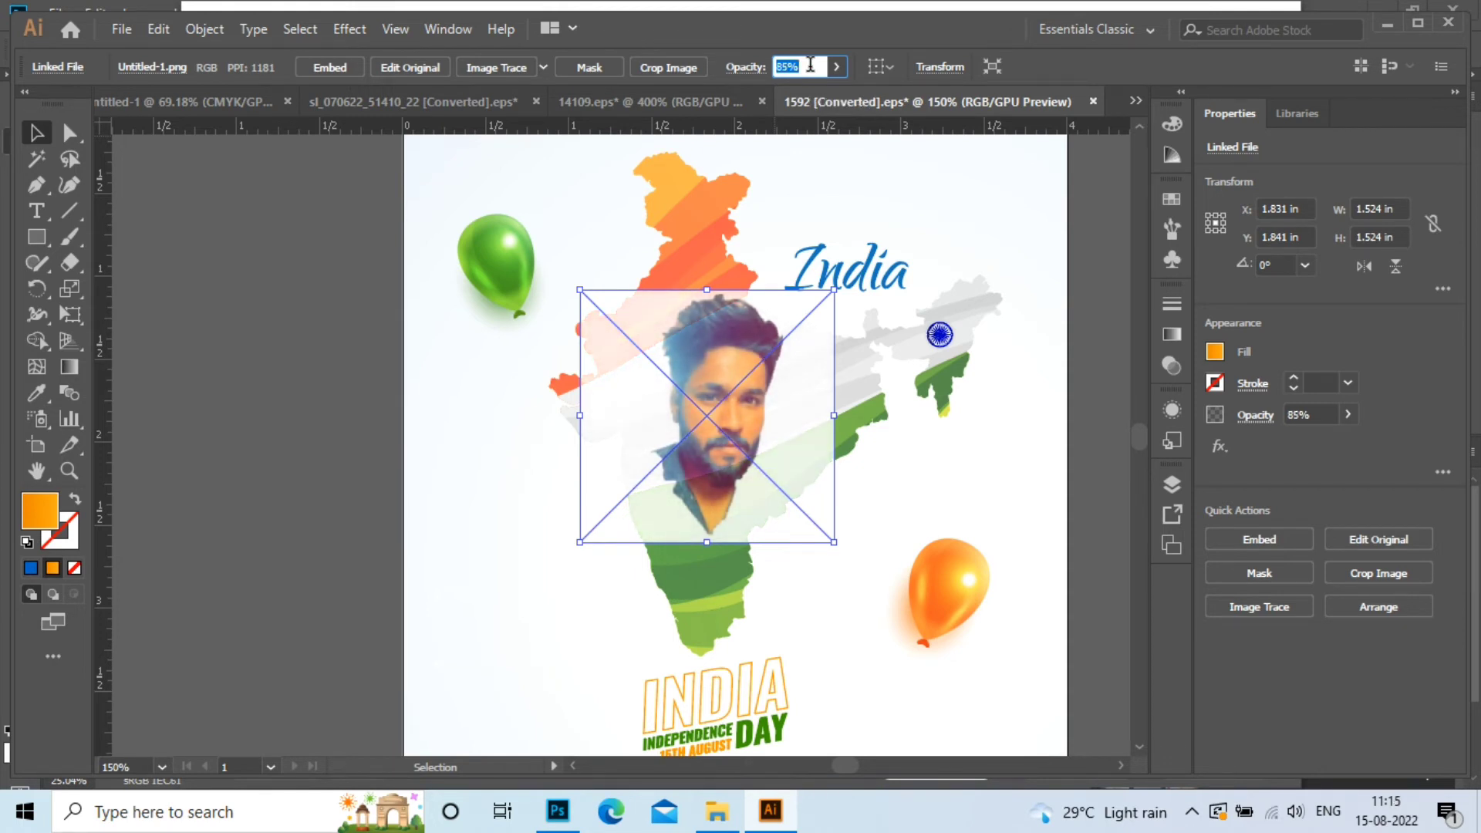
scroll(810, 65, down, 17)
scroll(810, 65, down, 20)
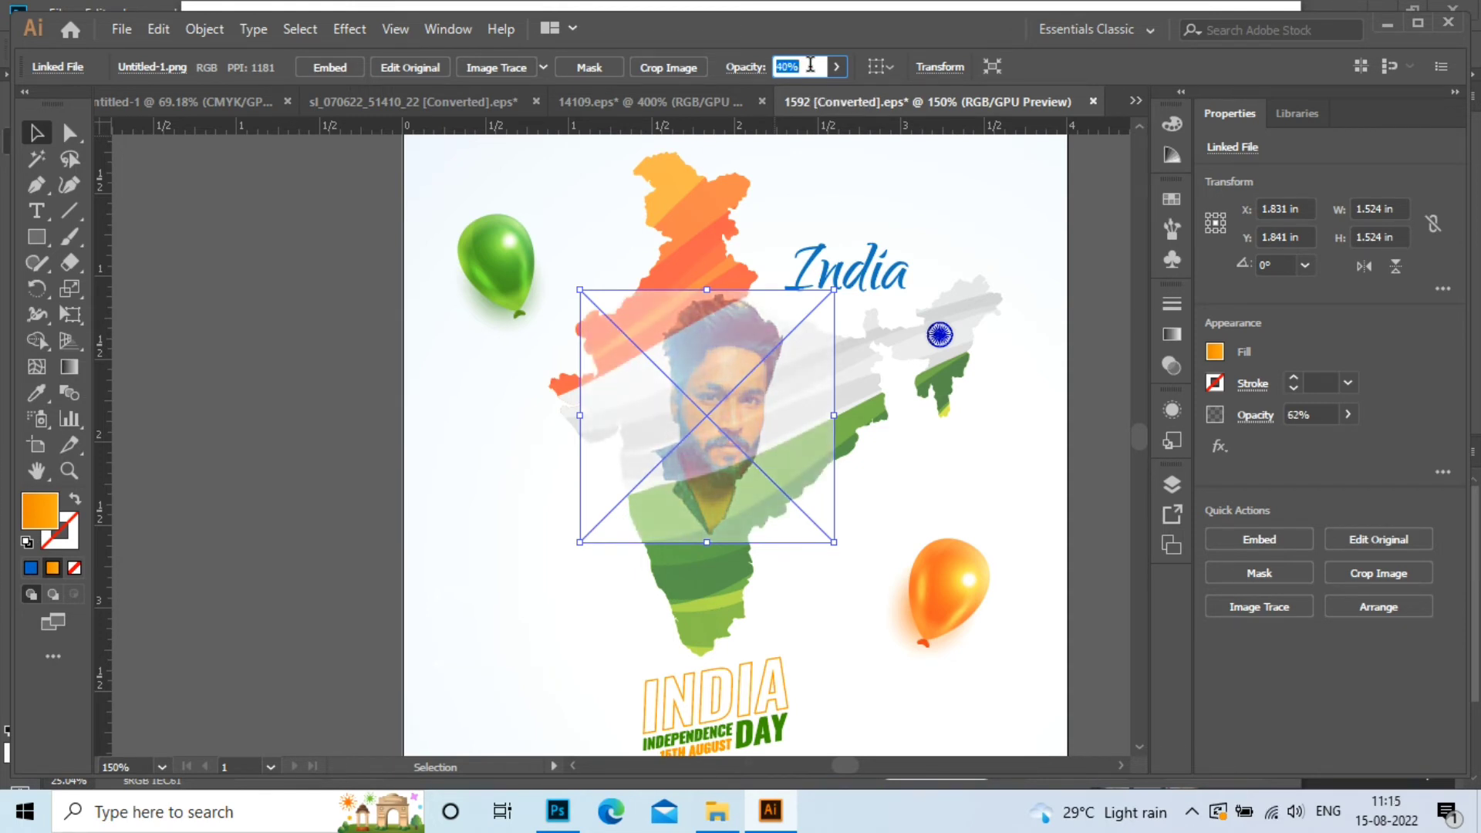
click(273, 387)
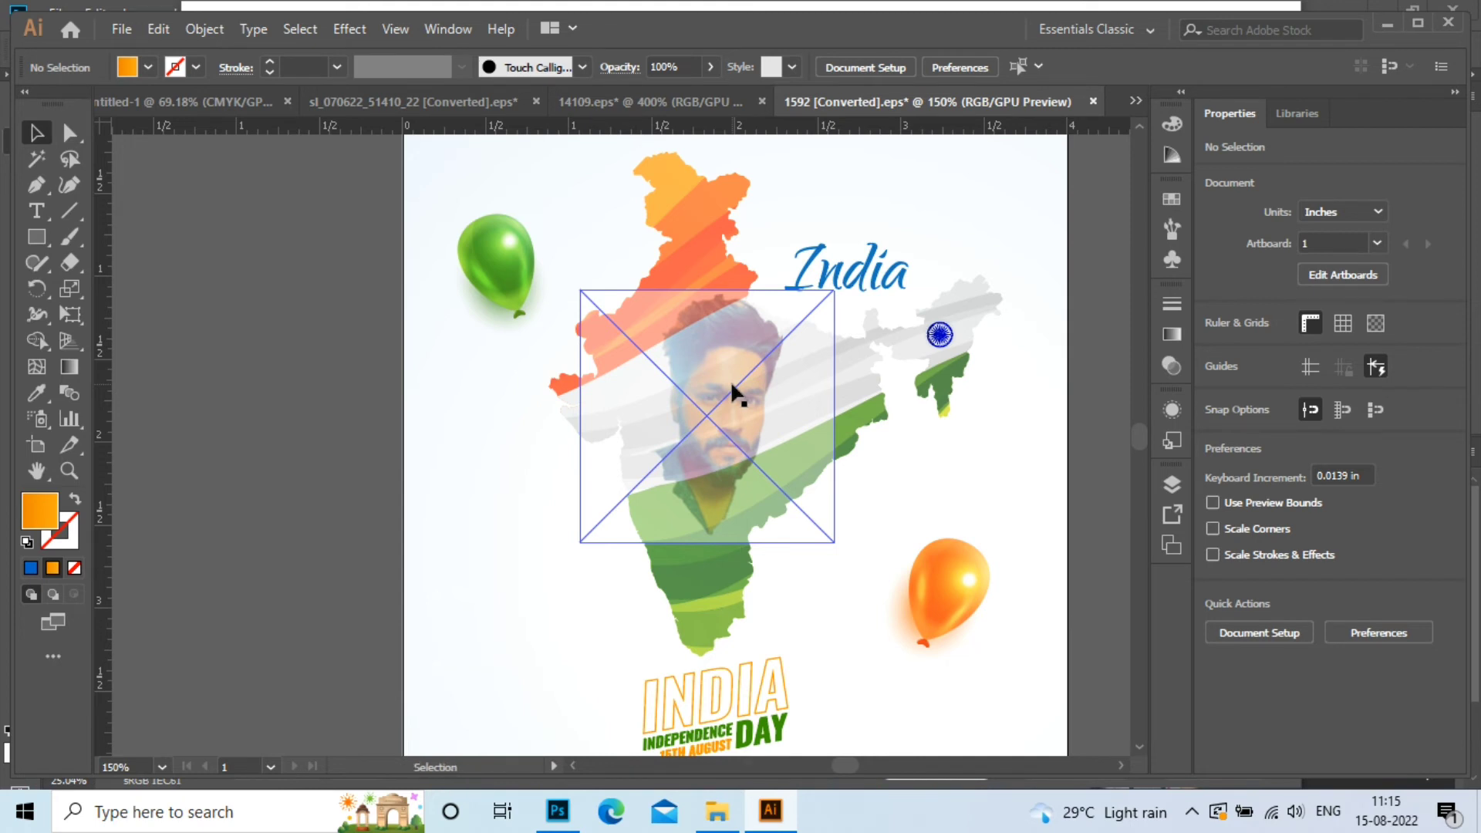
Send the portrait behind the semi-transparent India map, keeping it in front of the background.
click(950, 202)
click(668, 441)
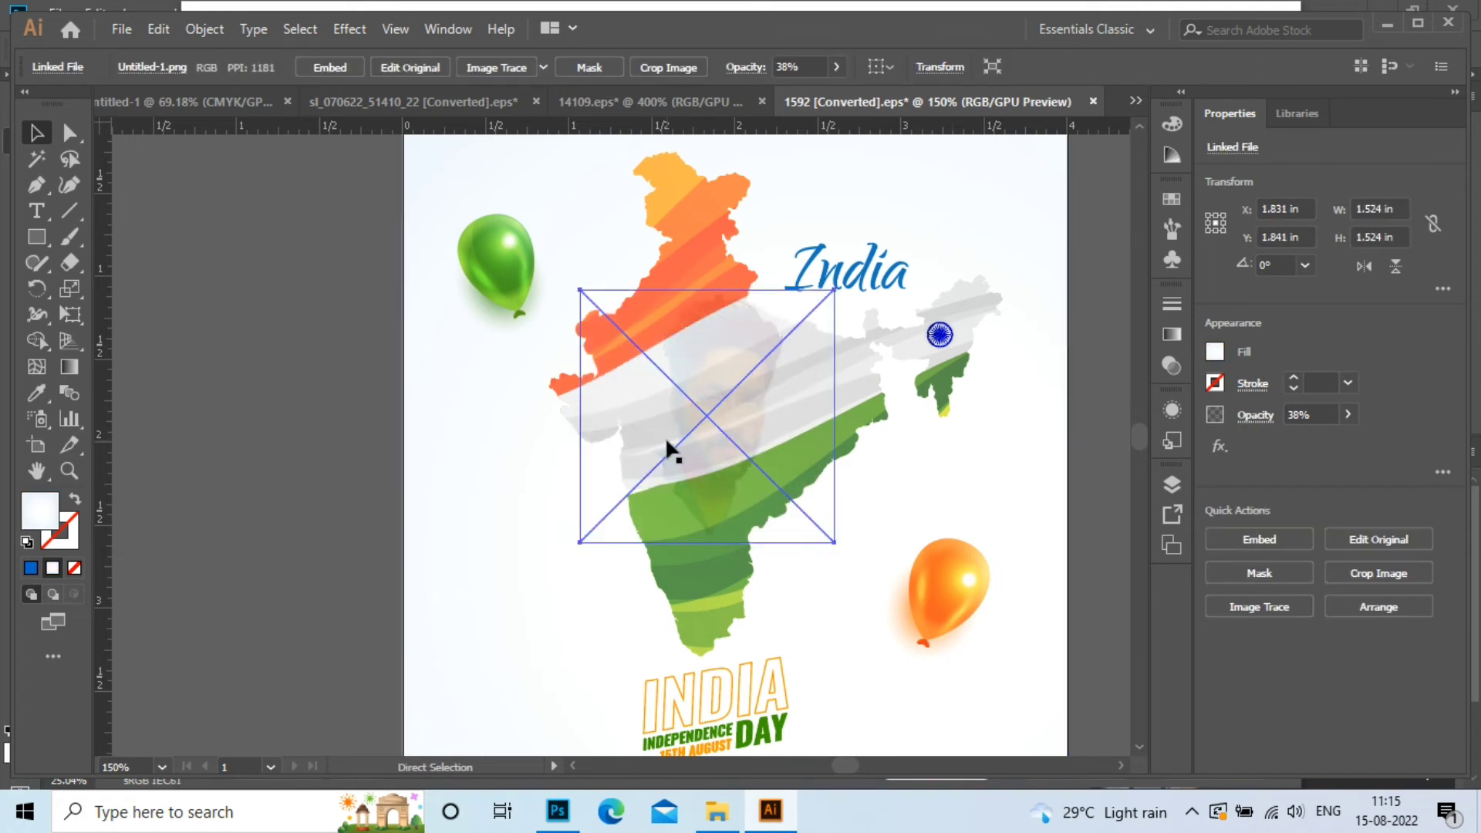
click(224, 389)
click(760, 432)
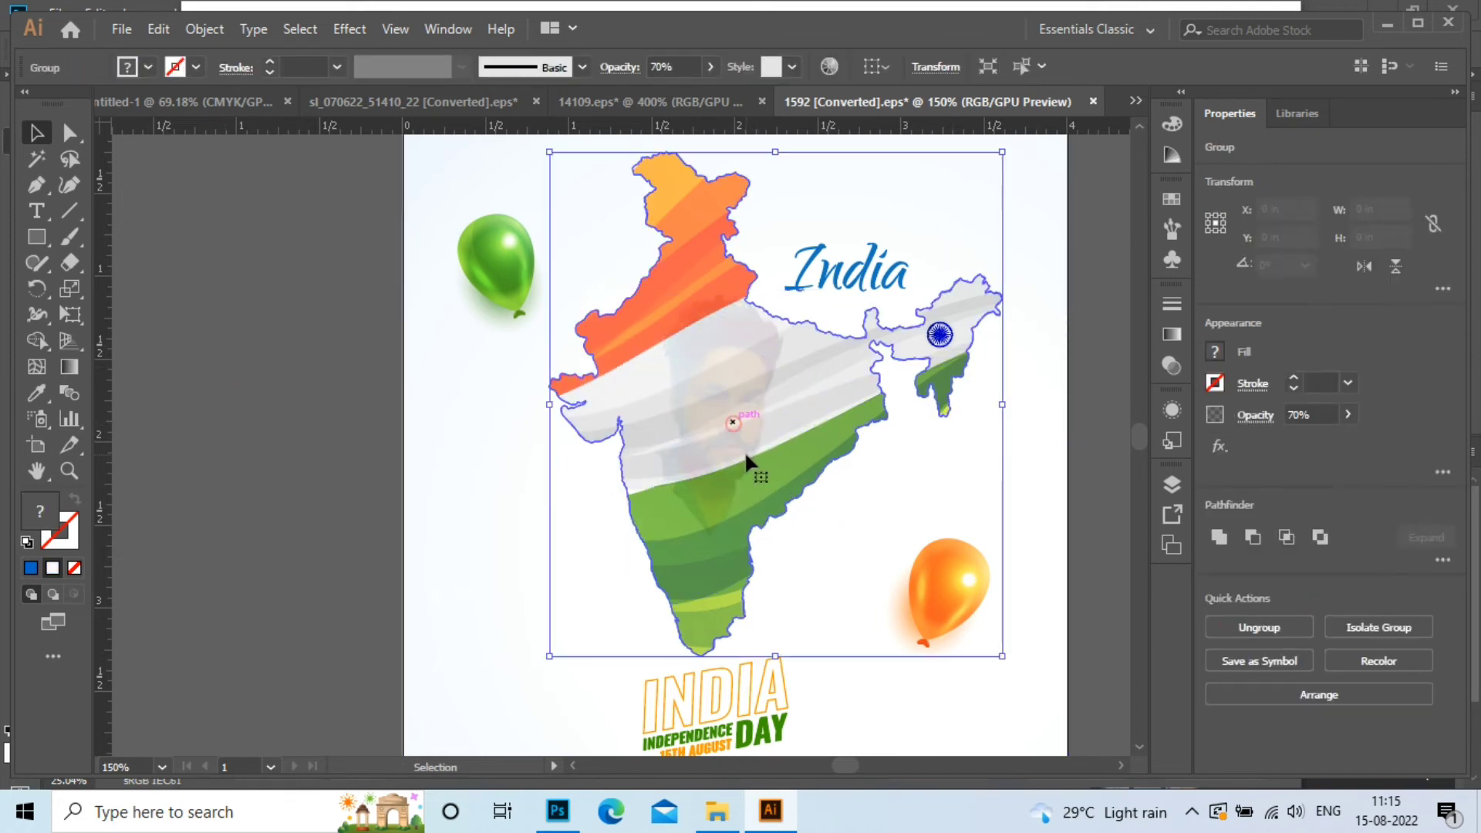
double_click(718, 417)
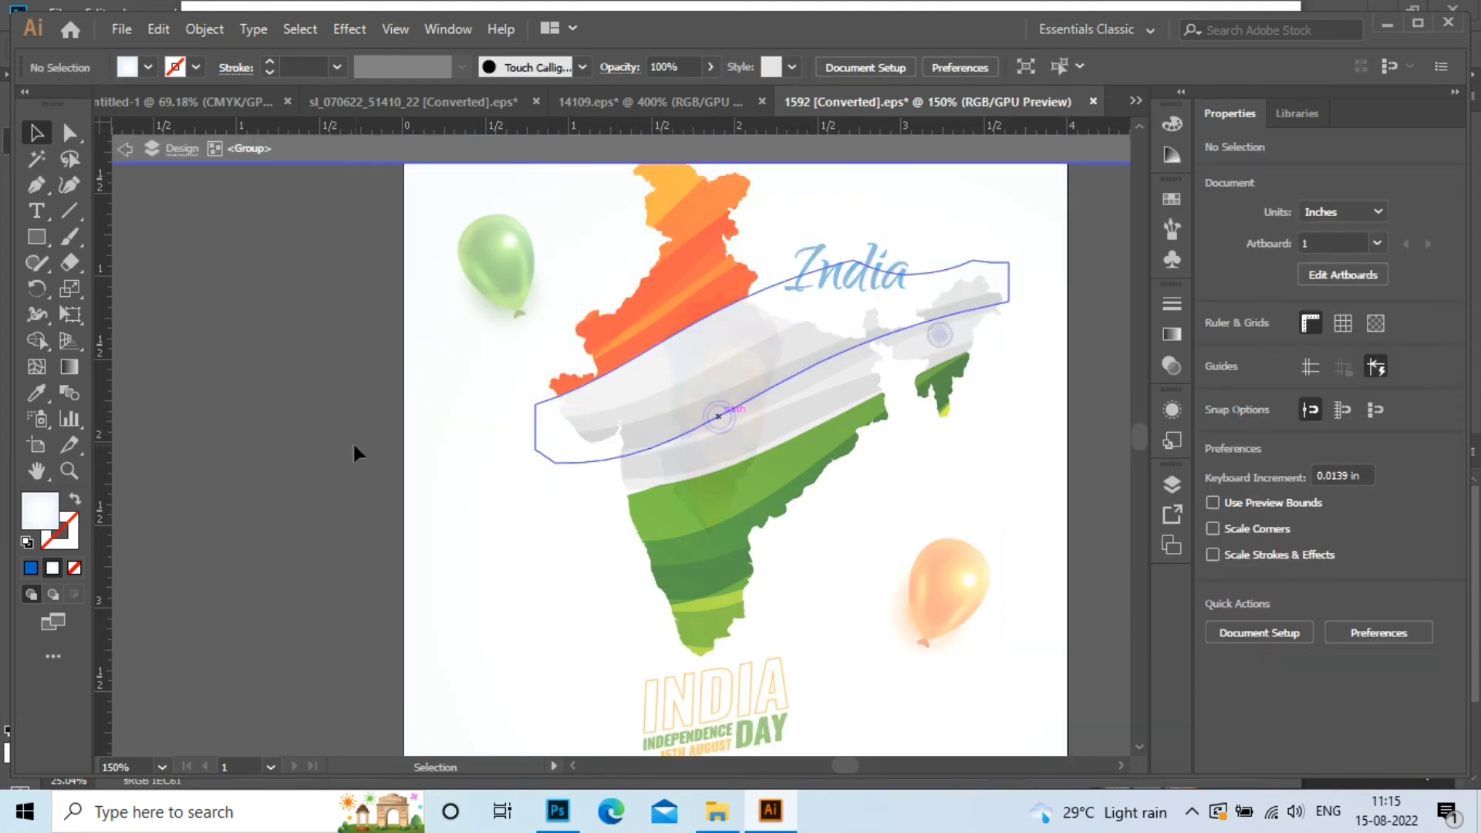
double_click(284, 426)
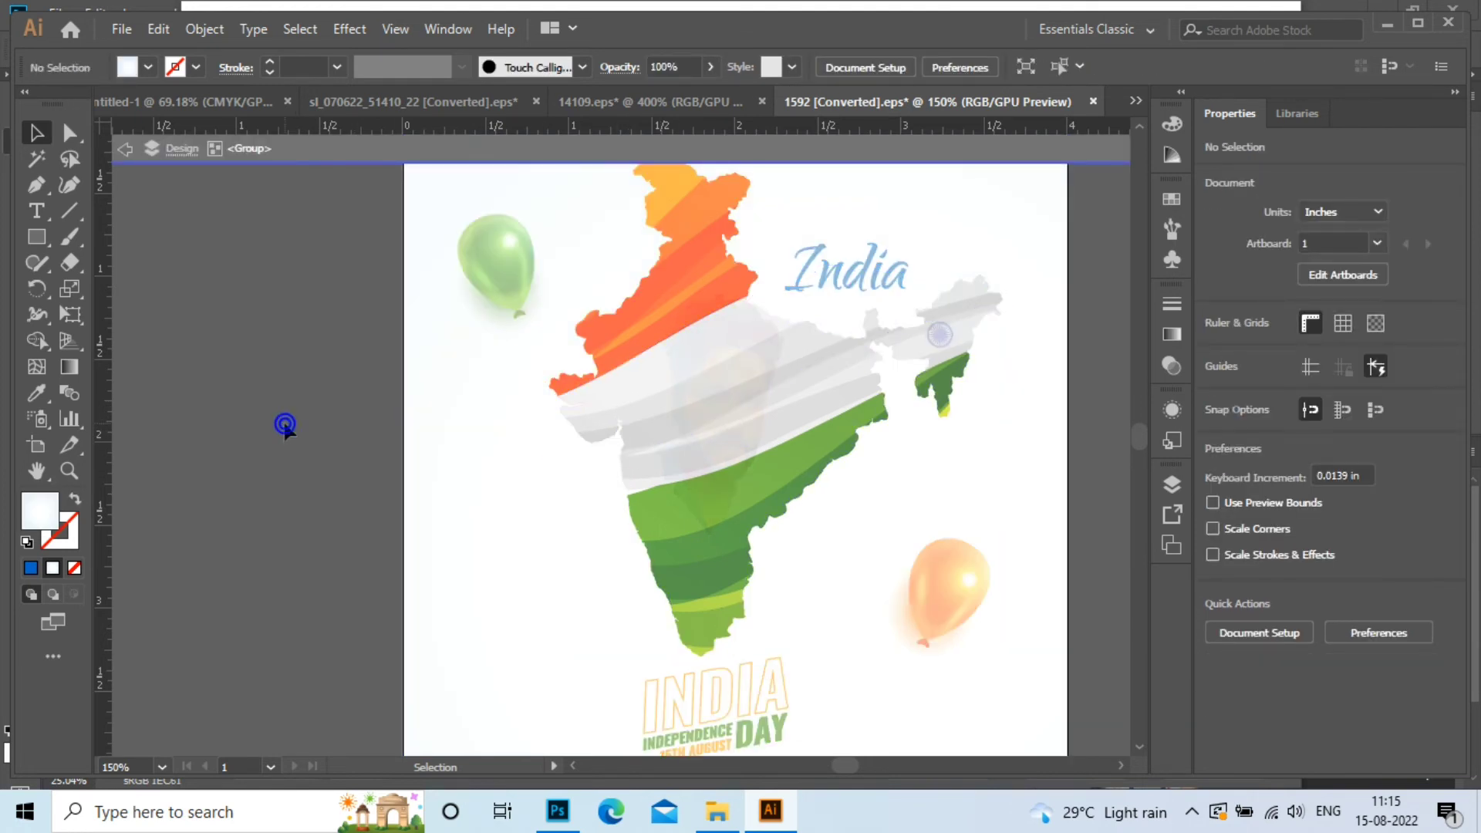
Enlarge the portrait behind the map to about 1.96 in square and nudge it left.
click(593, 512)
drag(833, 540, 892, 608)
key(Left)
key(Left)
key(Left)
key(Left)
key(Left)
key(Left)
key(Left)
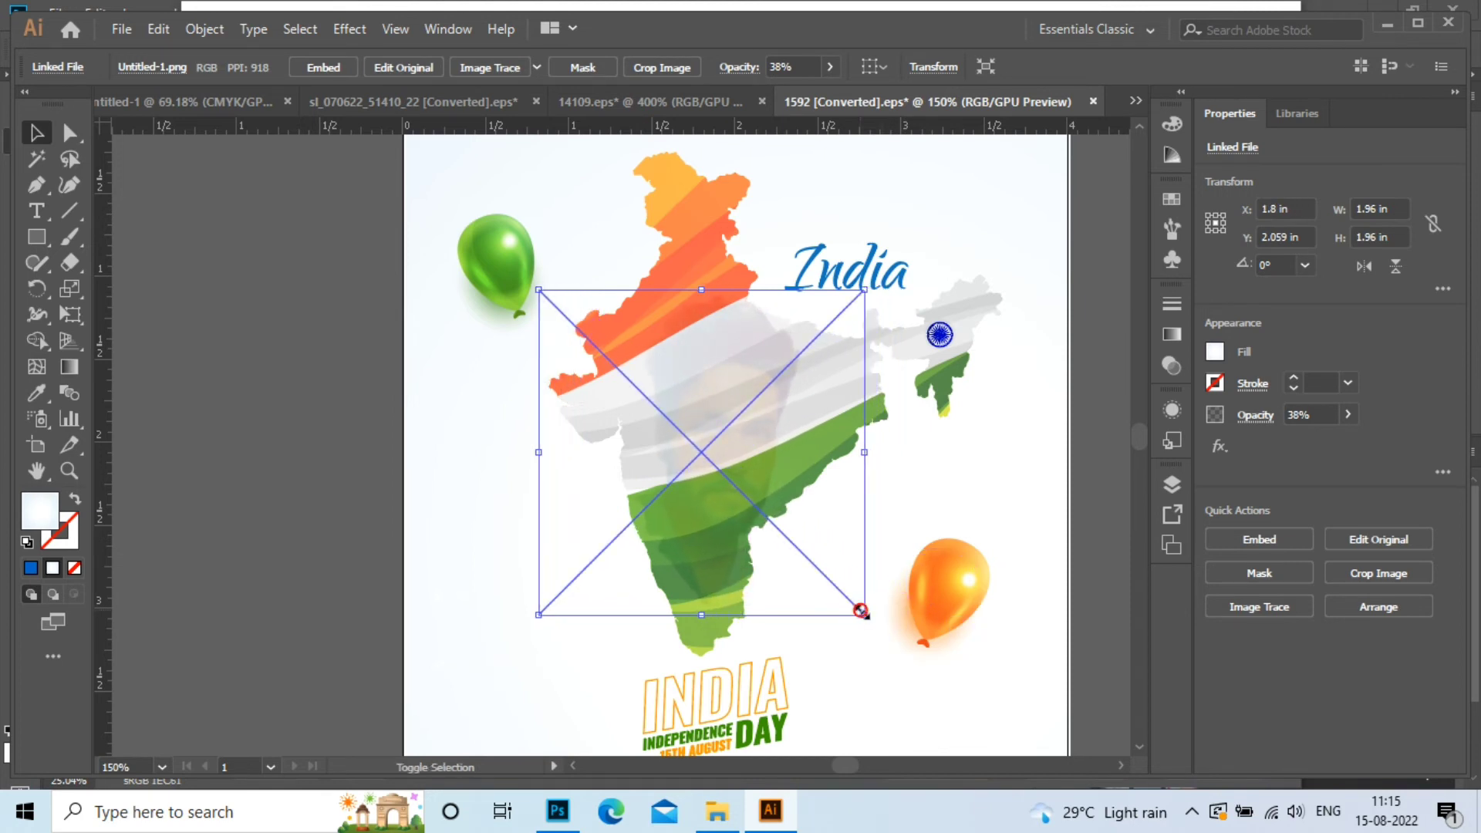
Reduce the portrait to about 1.83 in square and nudge it right to fit within the map outline.
drag(861, 611, 843, 598)
key(Right)
key(Right)
key(Right)
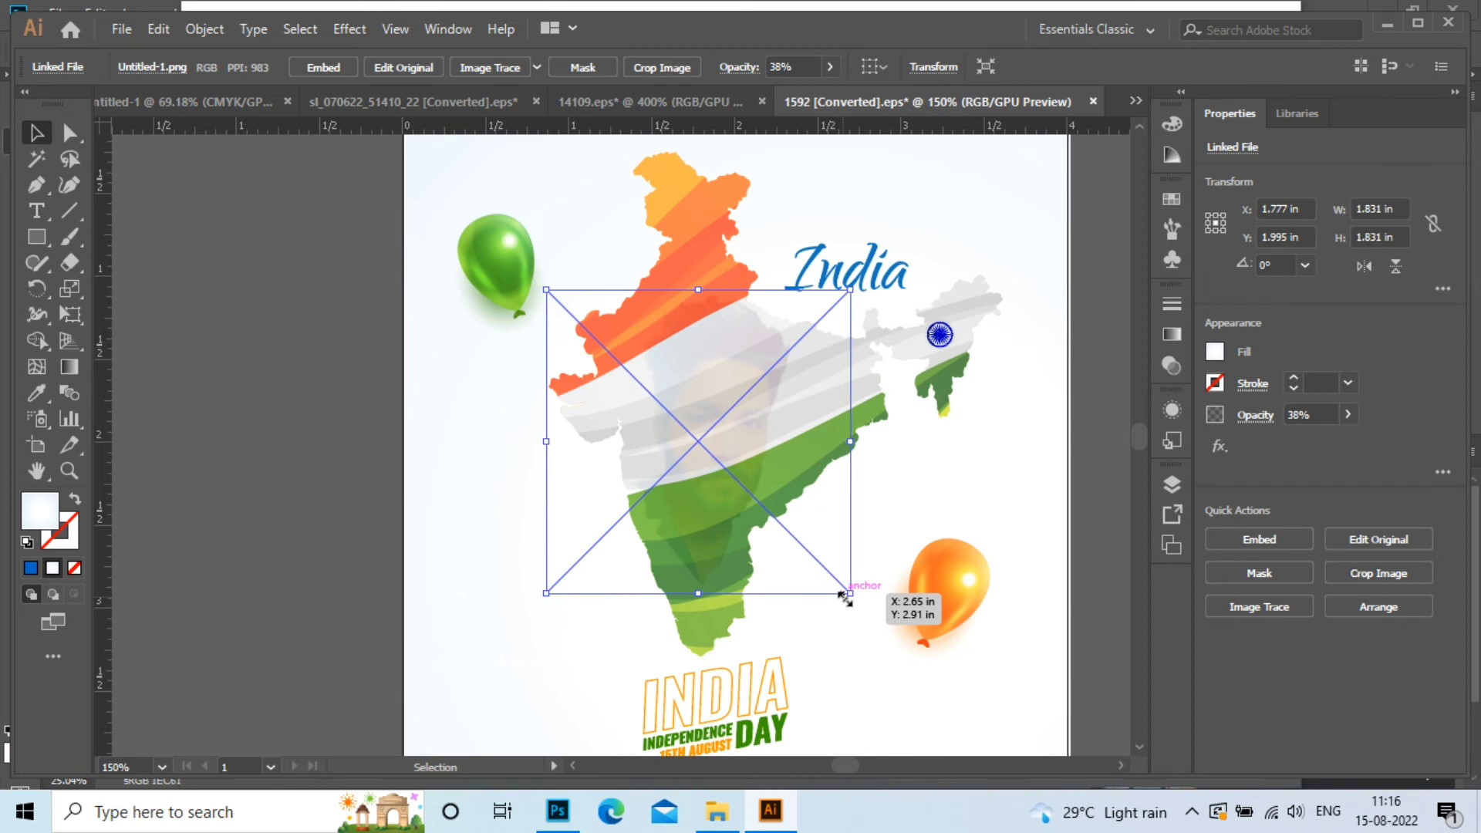
key(Right)
Raise the portrait's opacity to 66% and check it against the map group.
click(799, 67)
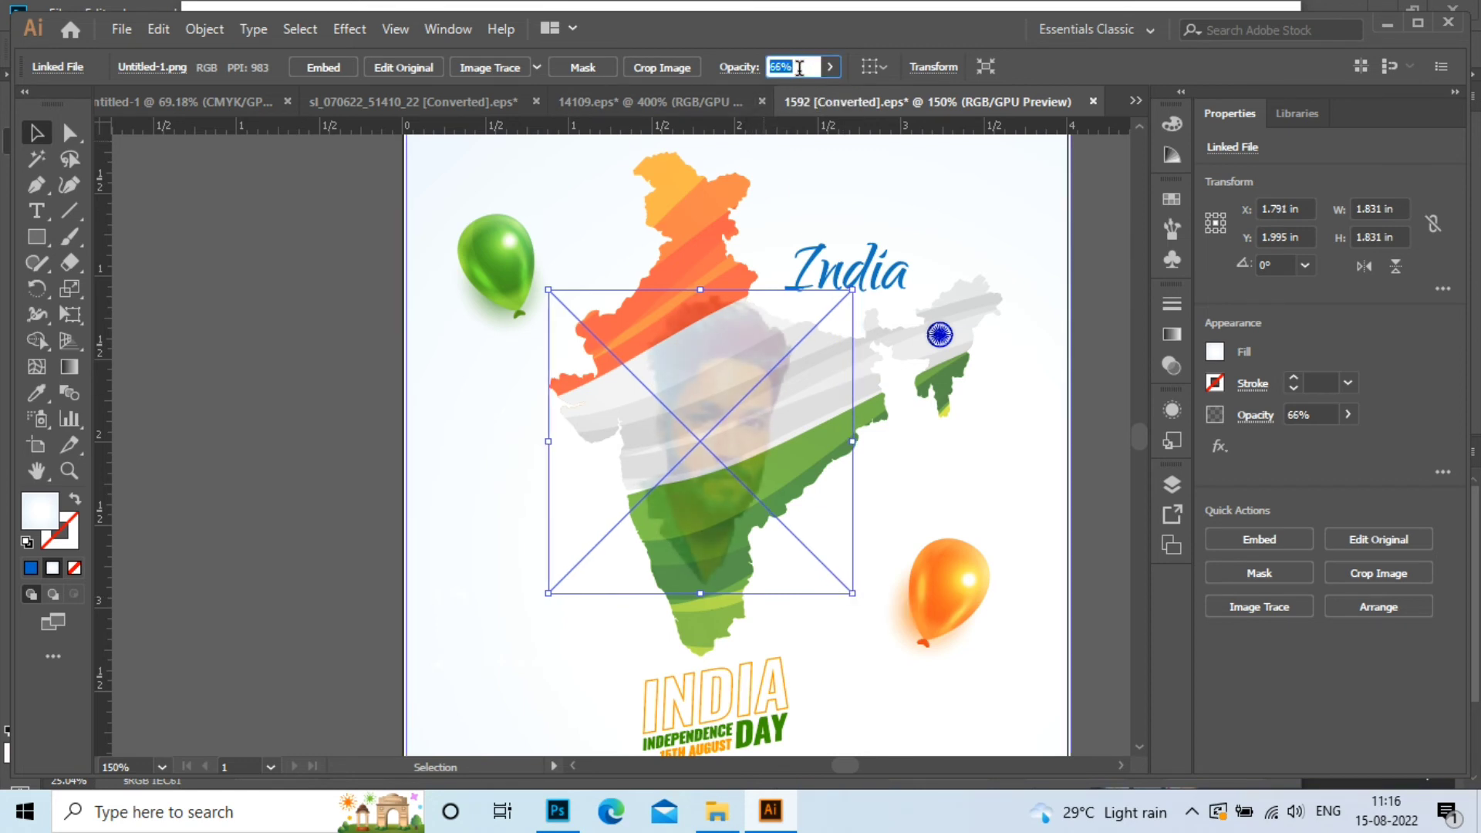
click(376, 289)
click(709, 395)
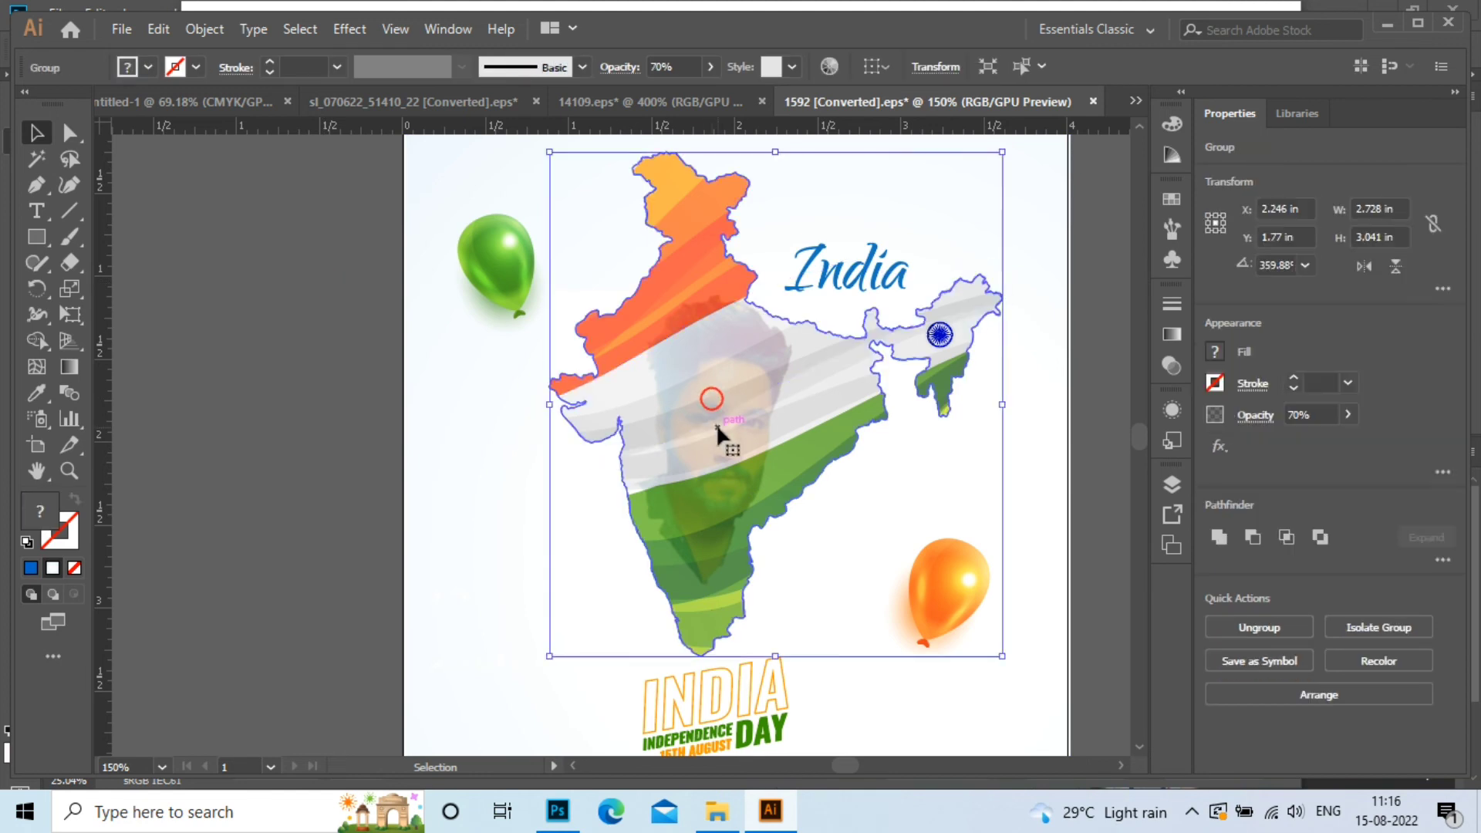
click(466, 432)
Set the portrait's opacity to 100% and deselect it.
click(599, 527)
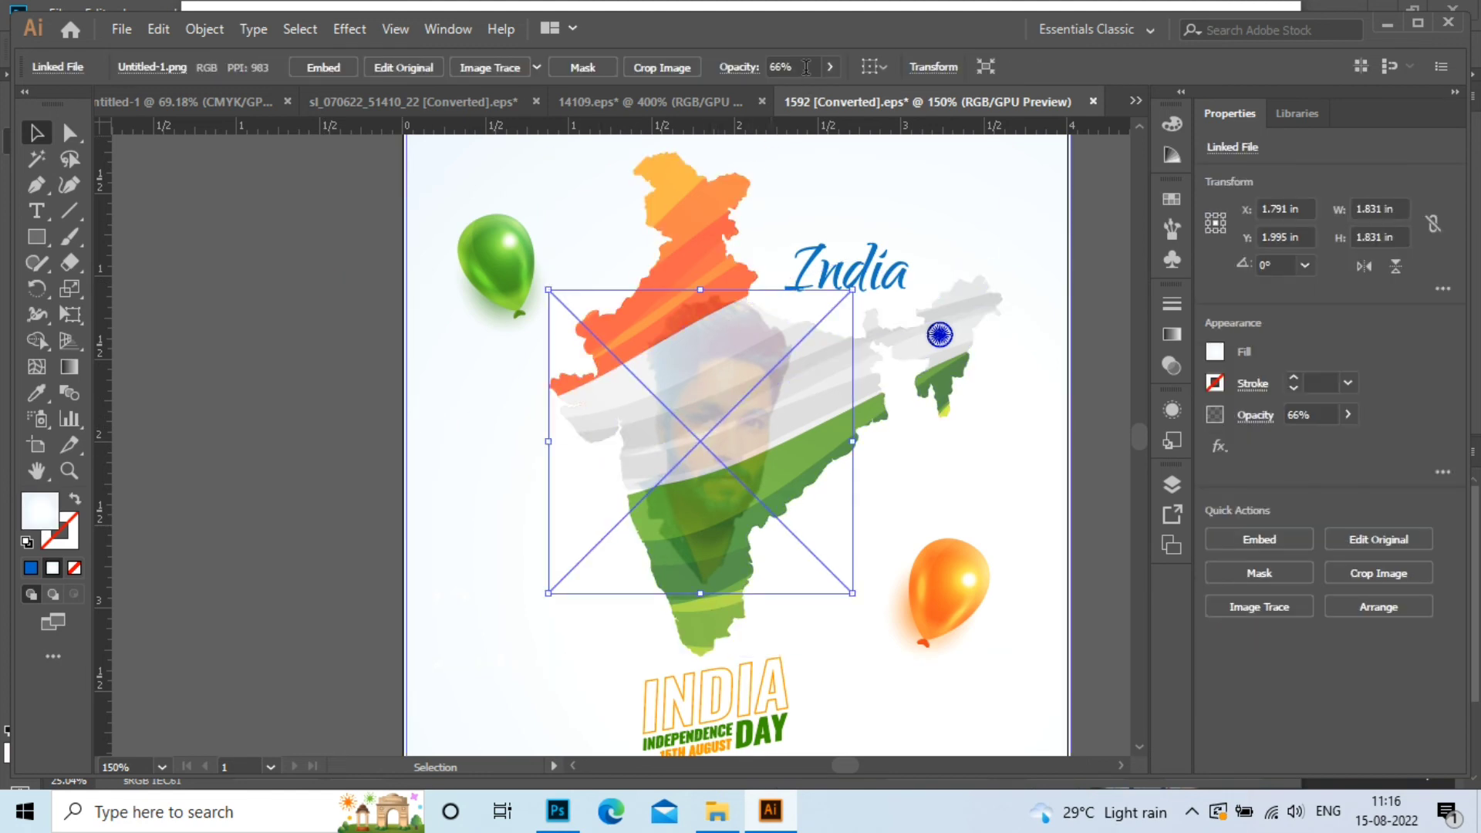
click(830, 67)
drag(802, 91, 852, 110)
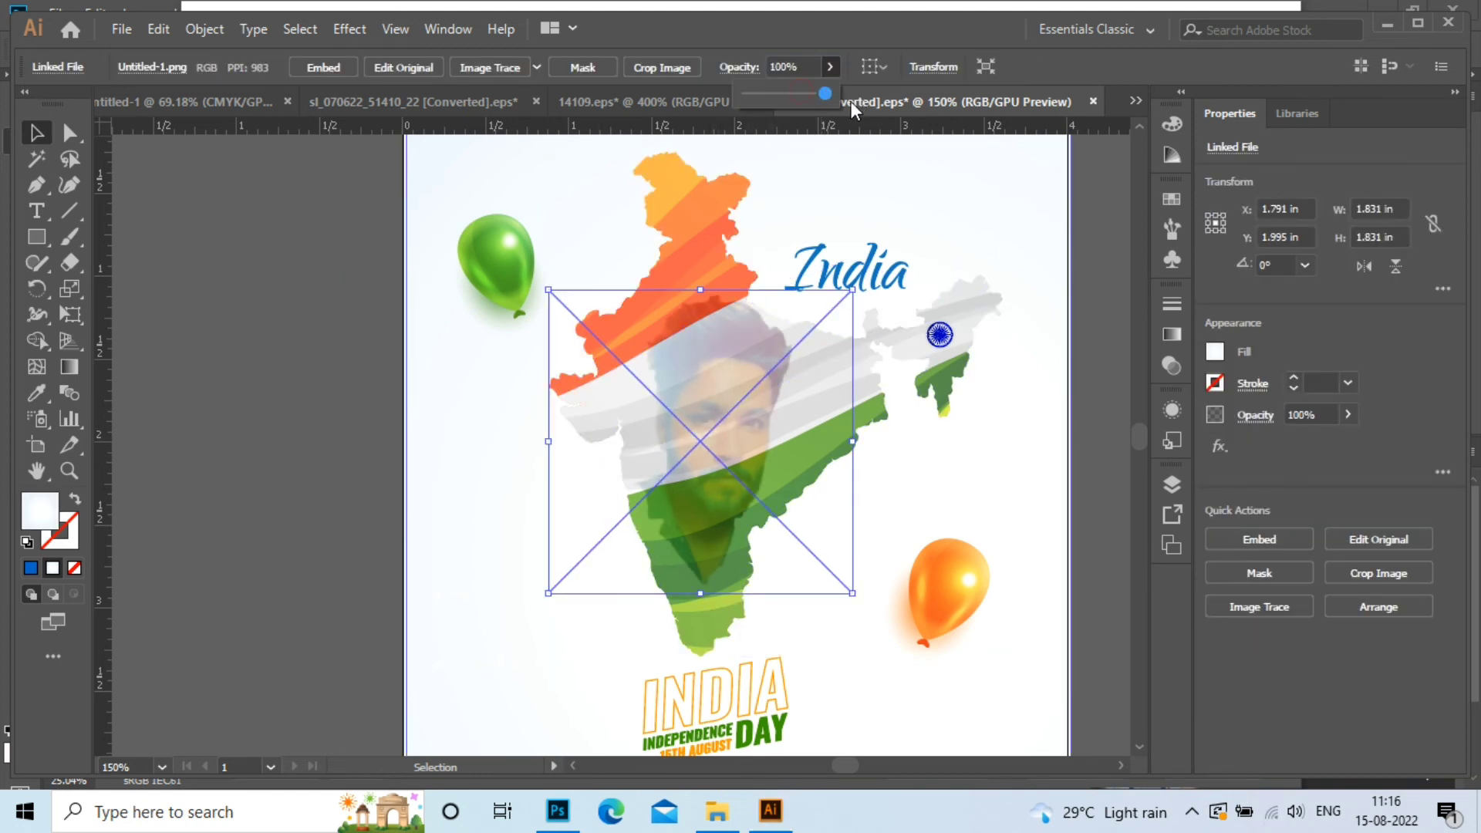
click(336, 332)
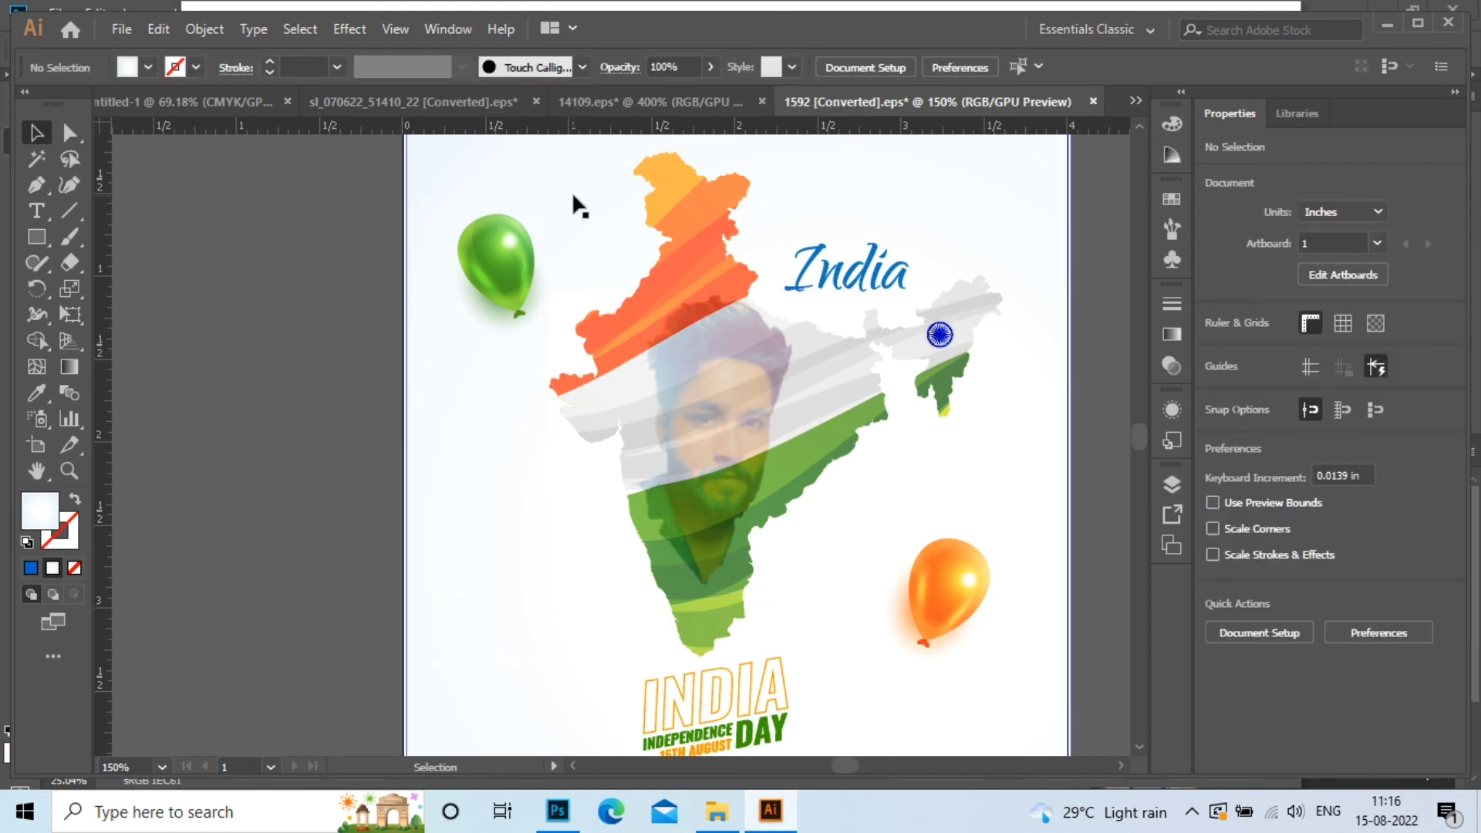
scroll(499, 314, up, 1)
scroll(499, 314, down, 1)
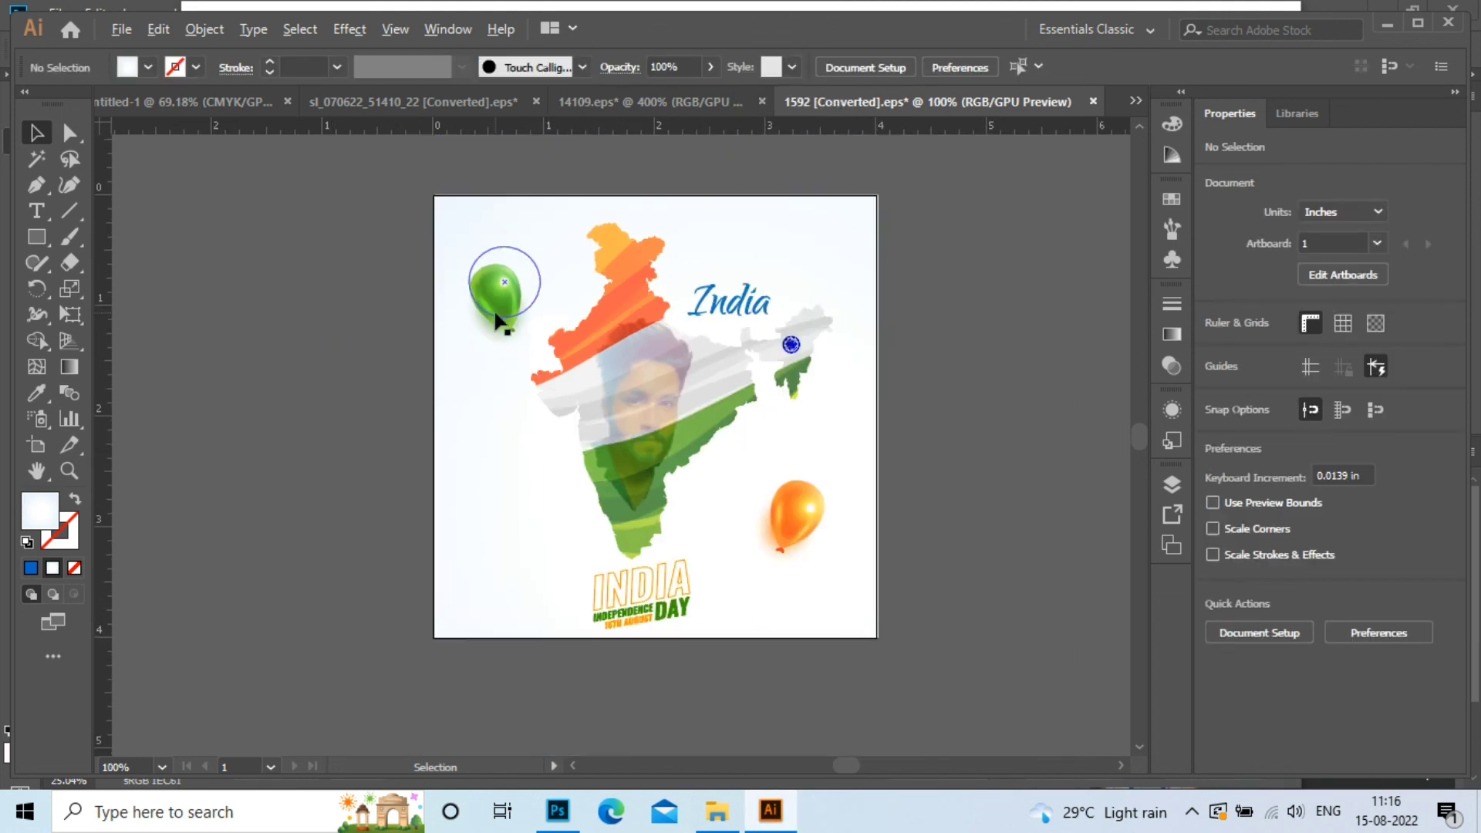
scroll(534, 308, up, 1)
scroll(538, 317, down, 1)
scroll(538, 317, up, 1)
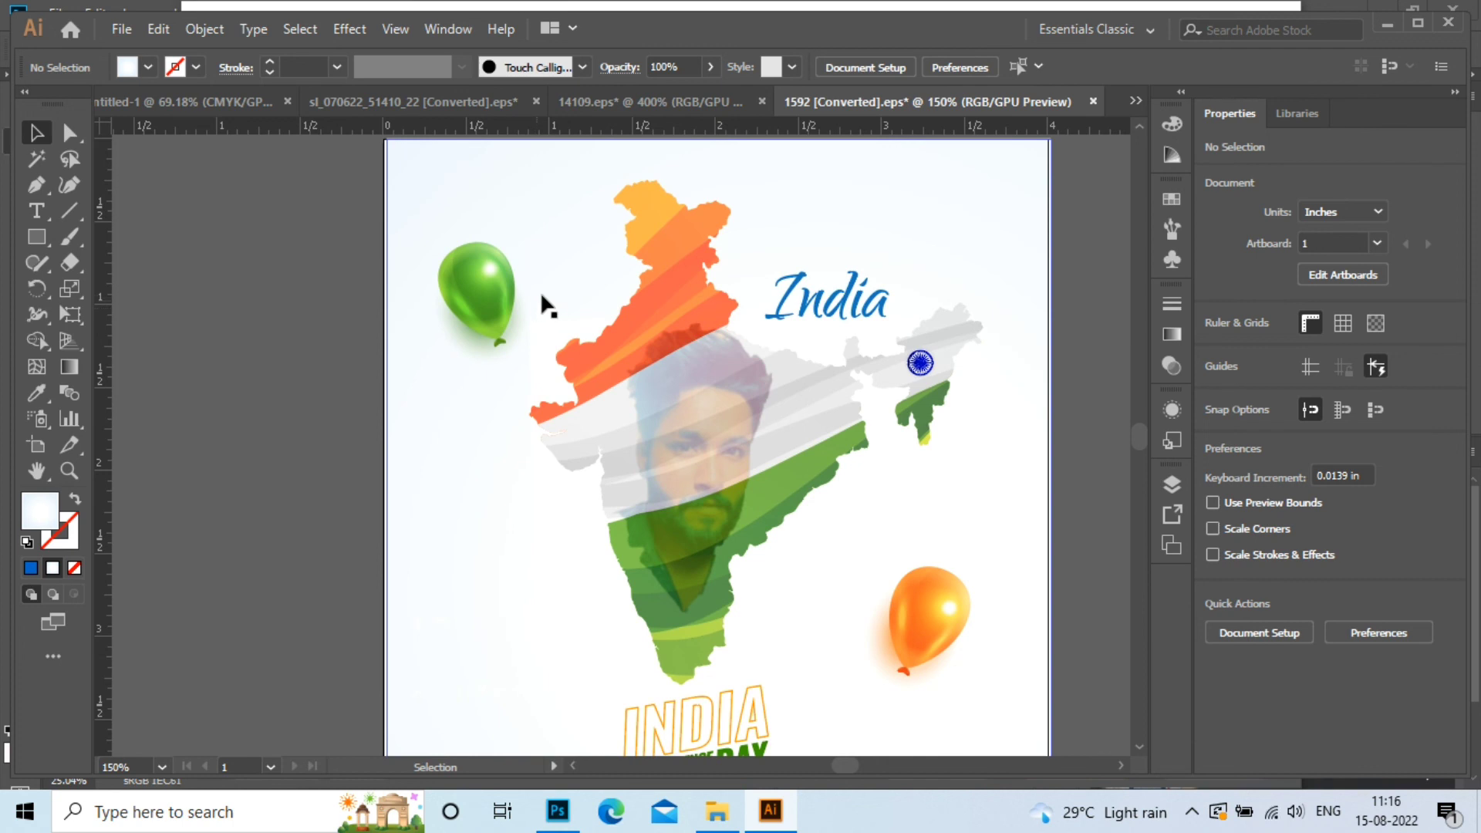
click(1189, 812)
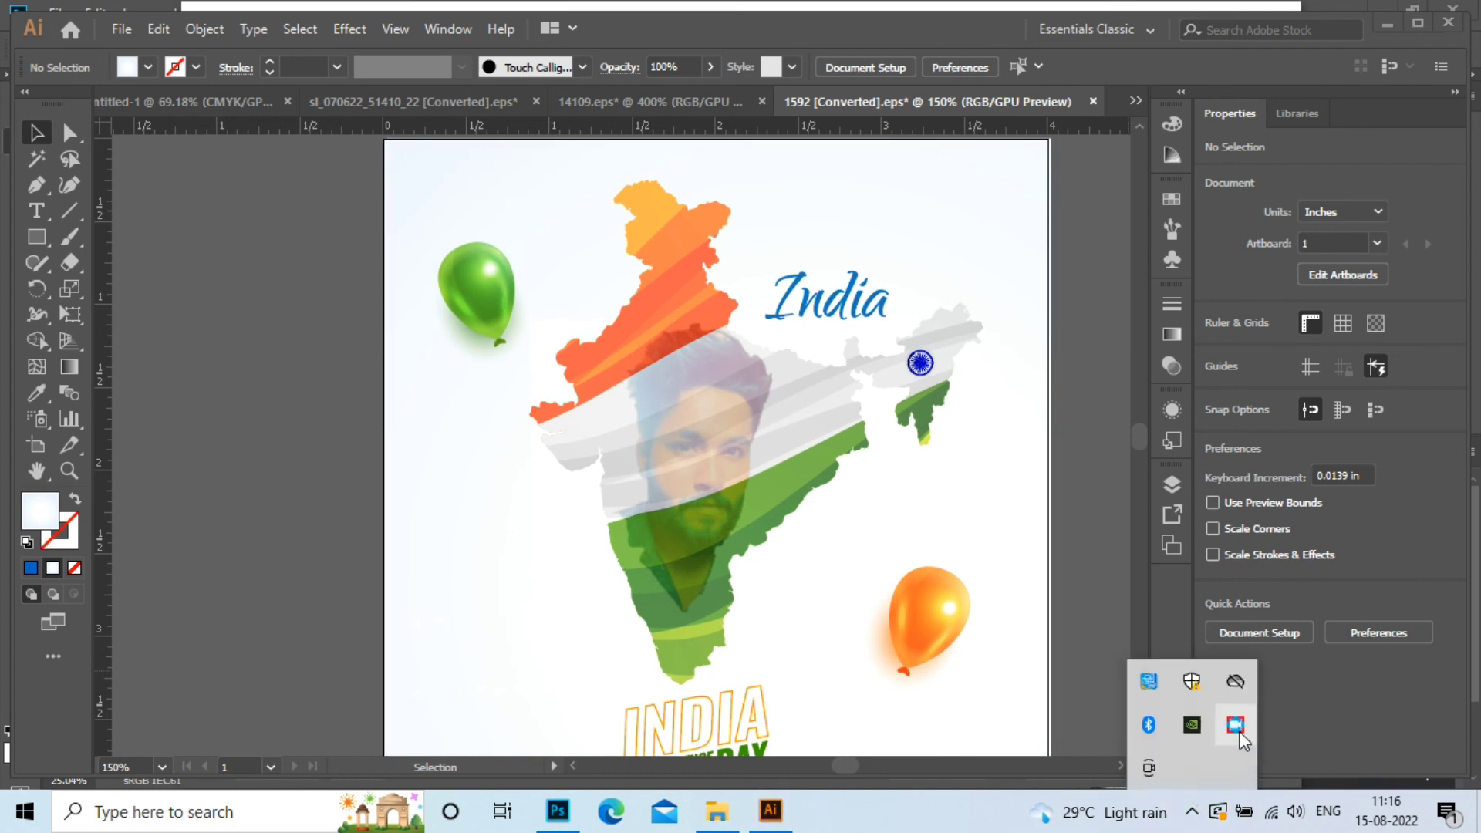